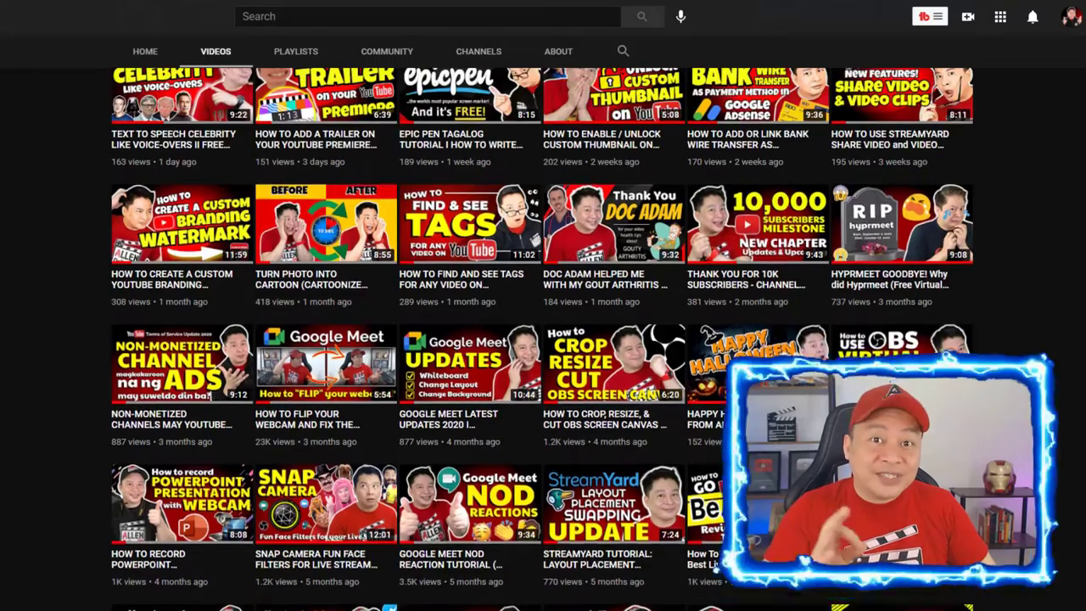
- Leave the YouTube channel page and run a Google search for 'crazytalk' from the suggestions
{"action": "scroll", "coordinate": [543, 339], "scroll_direction": "up", "scroll_amount": 4}
{"action": "scroll", "coordinate": [583, 214], "scroll_direction": "up", "scroll_amount": 1}
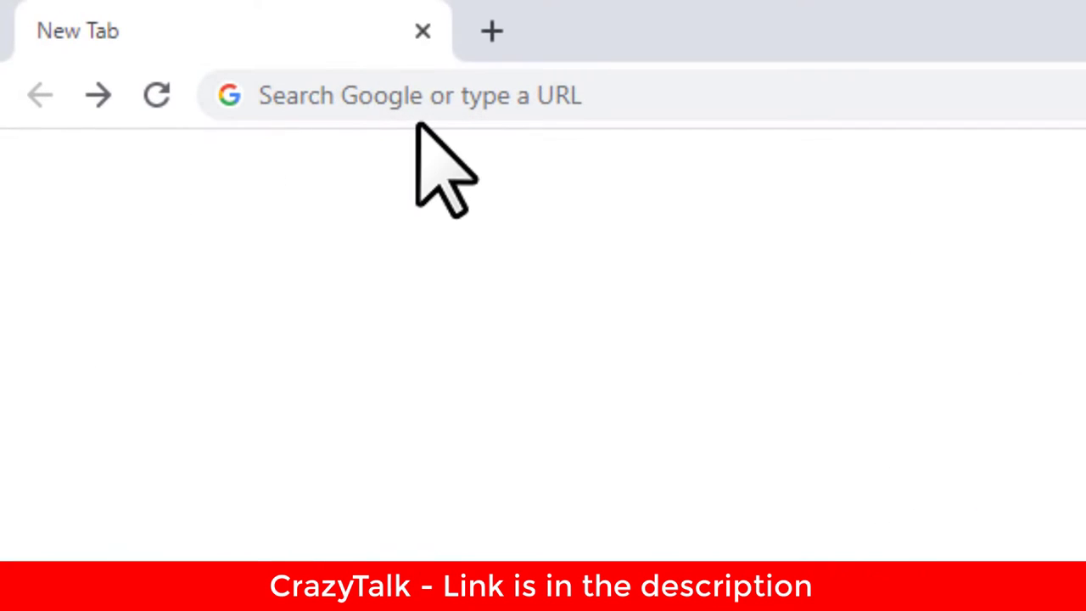
{"action": "left_click", "coordinate": [427, 108]}
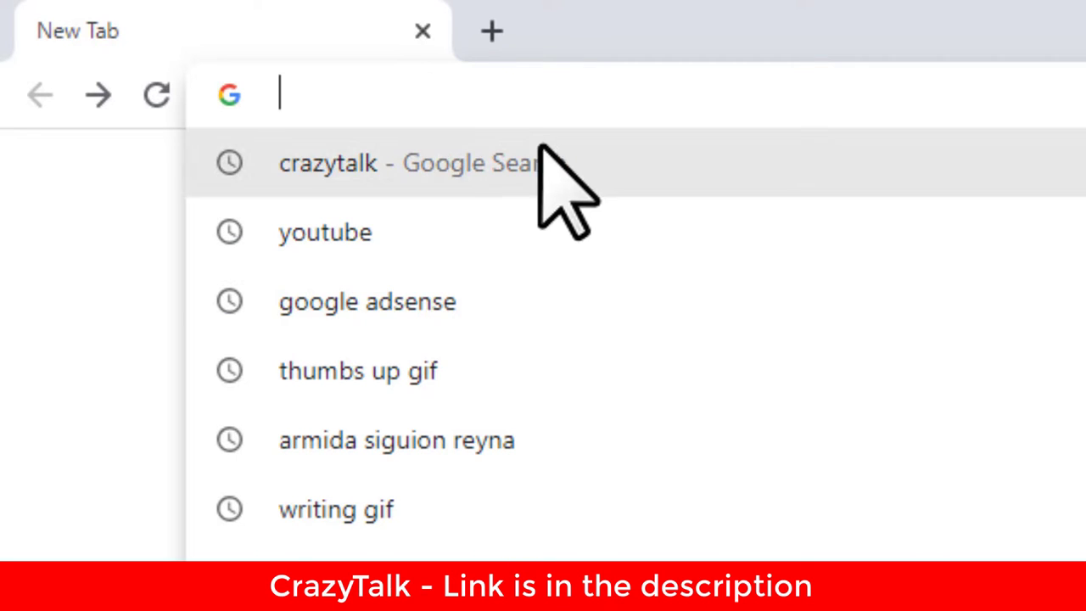
{"action": "left_click", "coordinate": [543, 161]}
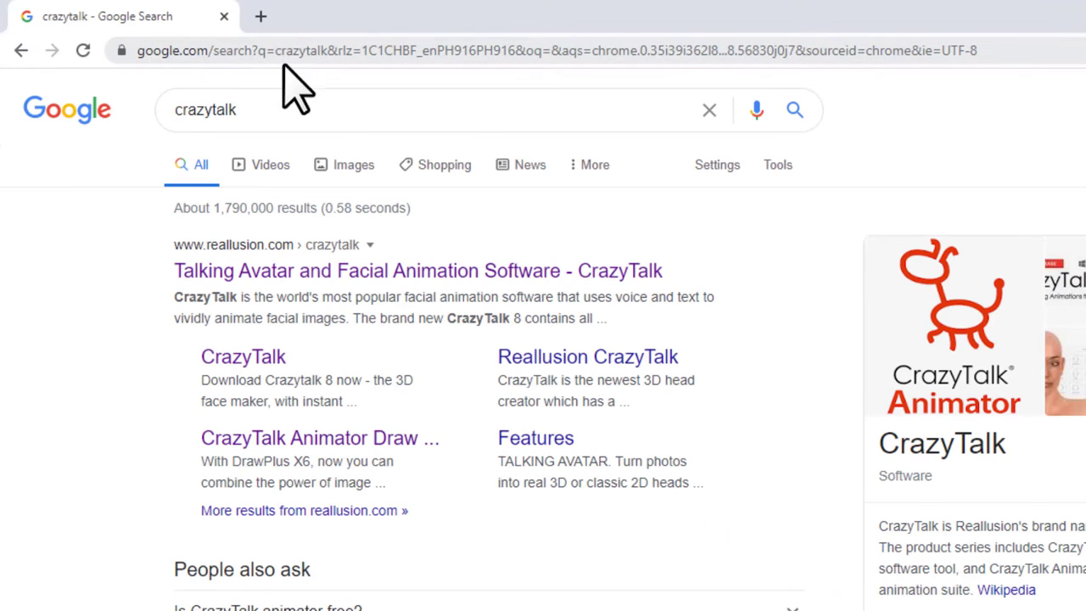
- Open the official CrazyTalk product page and go to its free trial download page
{"action": "left_click", "coordinate": [475, 272]}
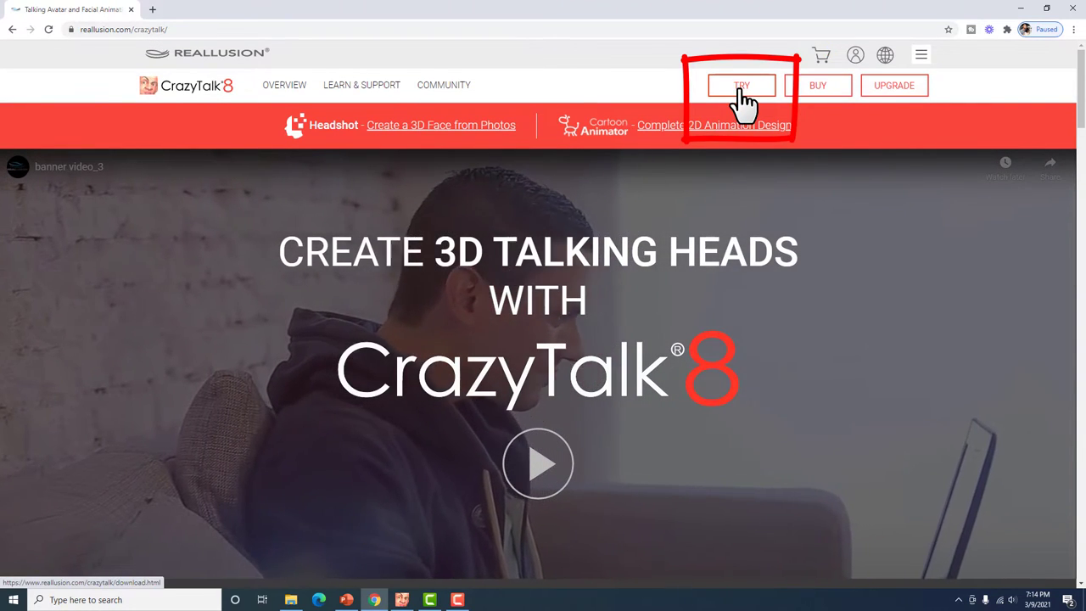
{"action": "left_click", "coordinate": [740, 88]}
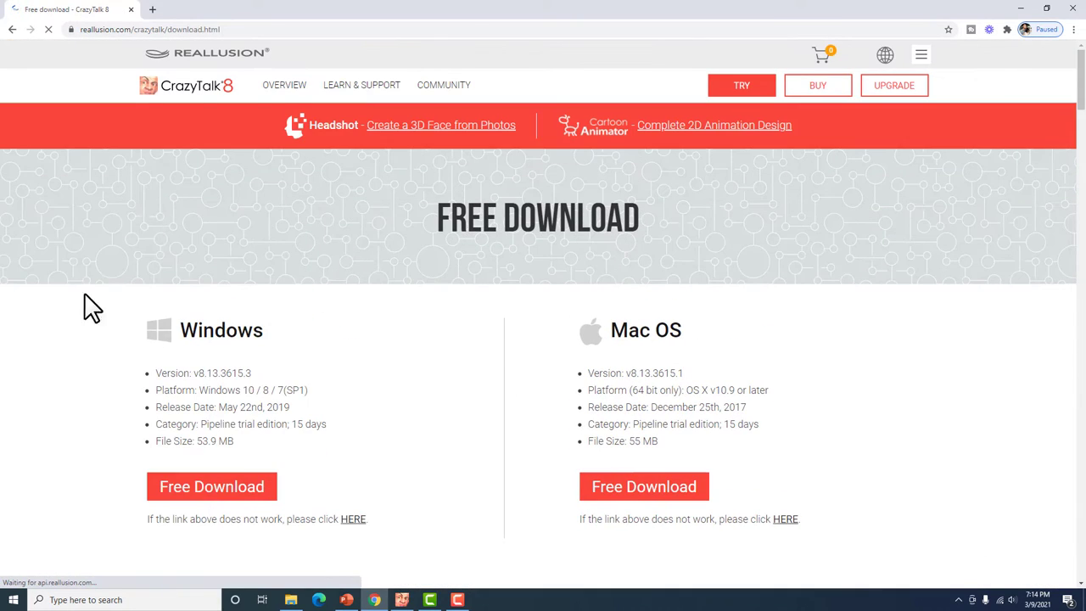
{"action": "scroll", "coordinate": [358, 339], "scroll_direction": "down", "scroll_amount": 2}
{"action": "scroll", "coordinate": [359, 335], "scroll_direction": "up", "scroll_amount": 2}
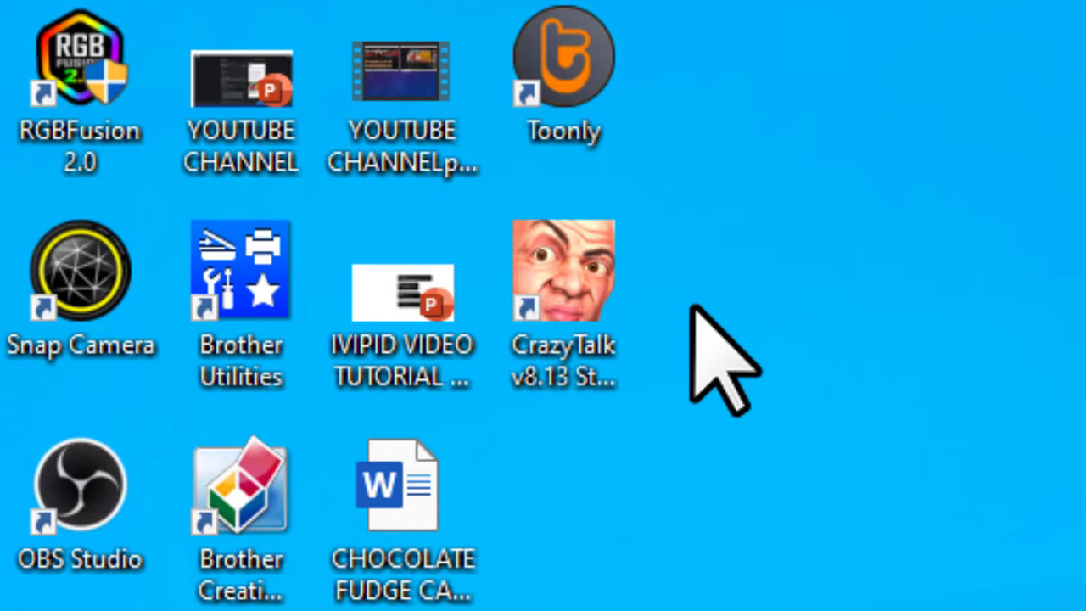
- Launch CrazyTalk from the desktop shortcut, decline the sign-up offer and close the welcome screen
{"action": "double_click", "coordinate": [577, 298]}
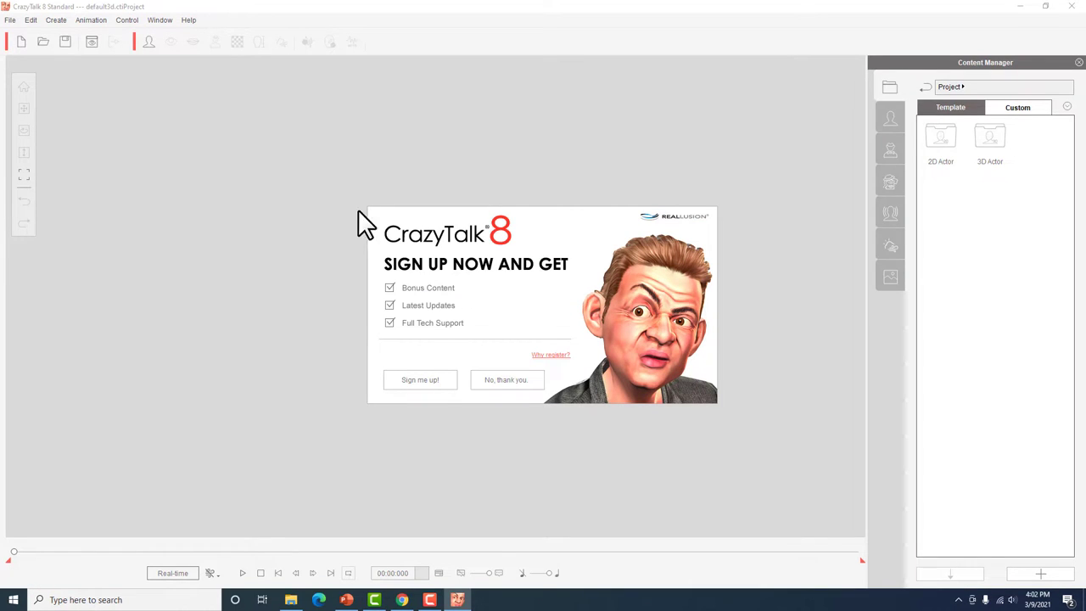
{"action": "left_click", "coordinate": [505, 381]}
{"action": "left_click", "coordinate": [678, 391]}
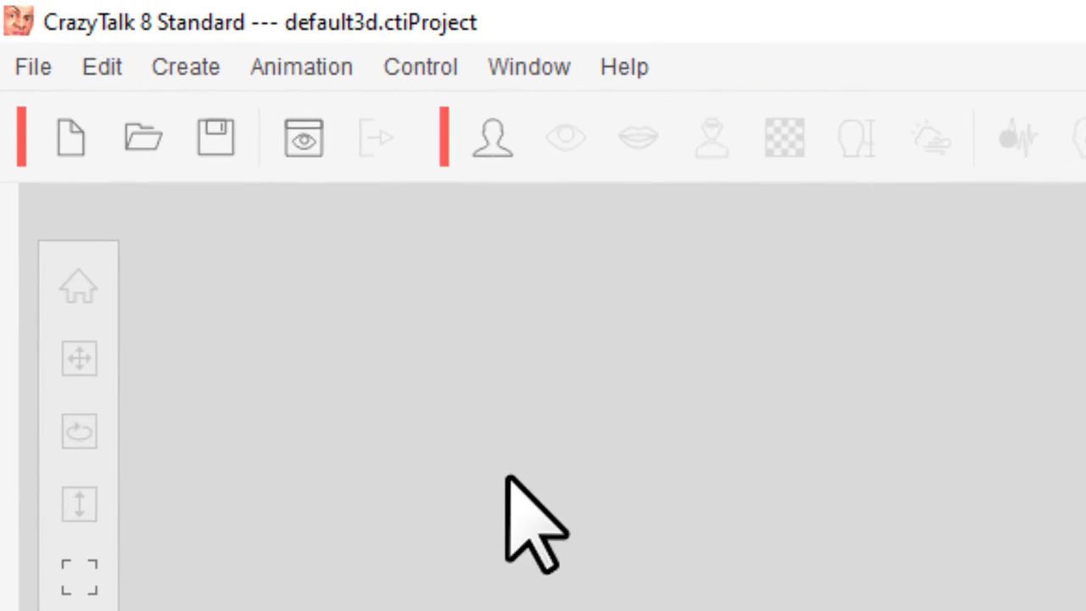
- Use Create New Actor to load the bill-gates-full photo from the Desktop
{"action": "left_click", "coordinate": [176, 83]}
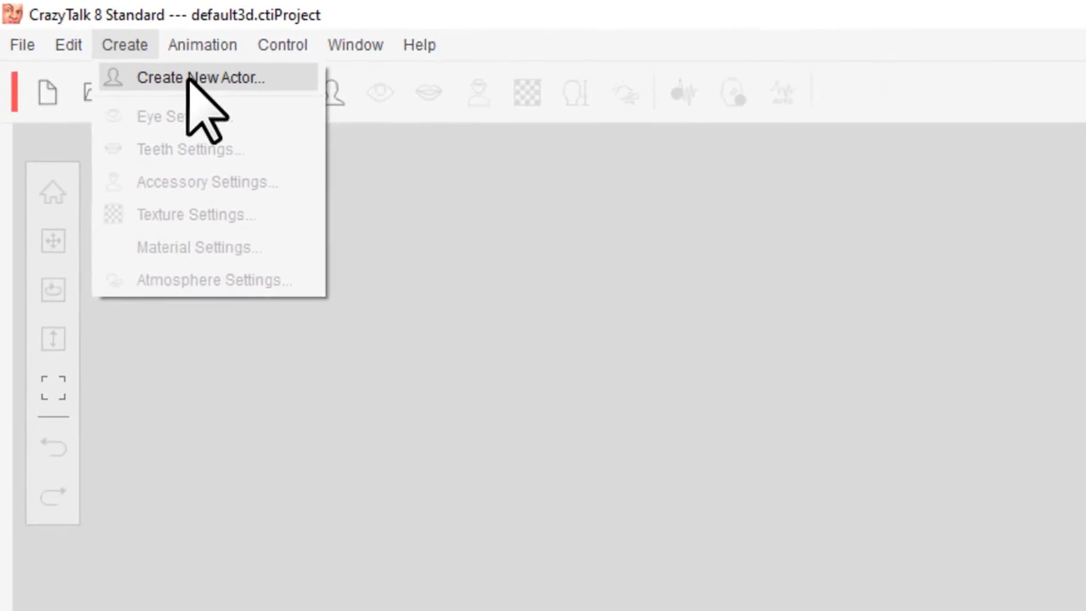
{"action": "left_click", "coordinate": [188, 78]}
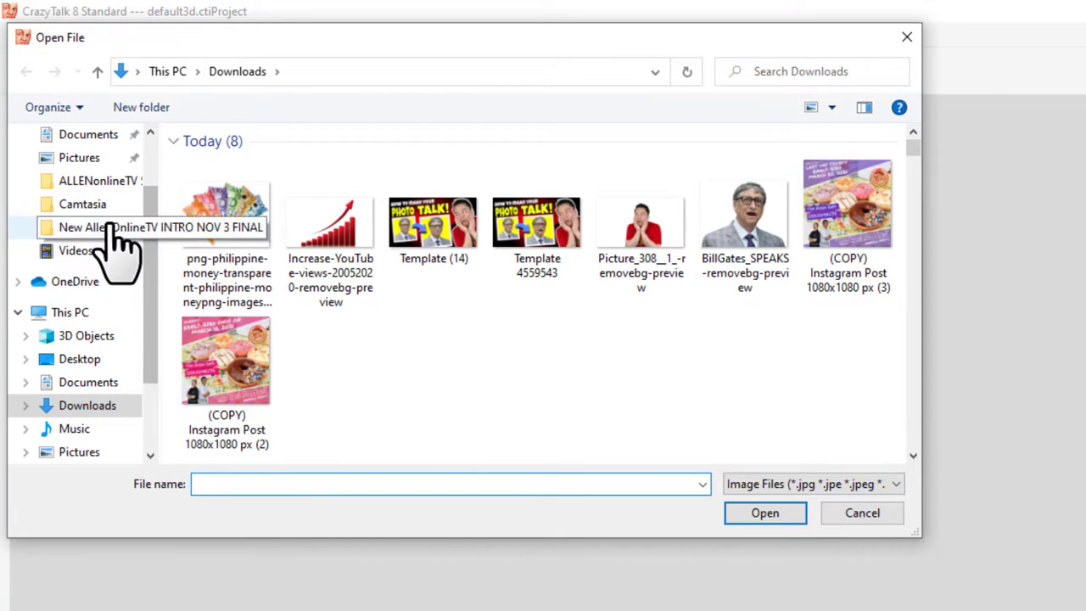
{"action": "scroll", "coordinate": [106, 242], "scroll_direction": "up", "scroll_amount": 2}
{"action": "left_click", "coordinate": [89, 173]}
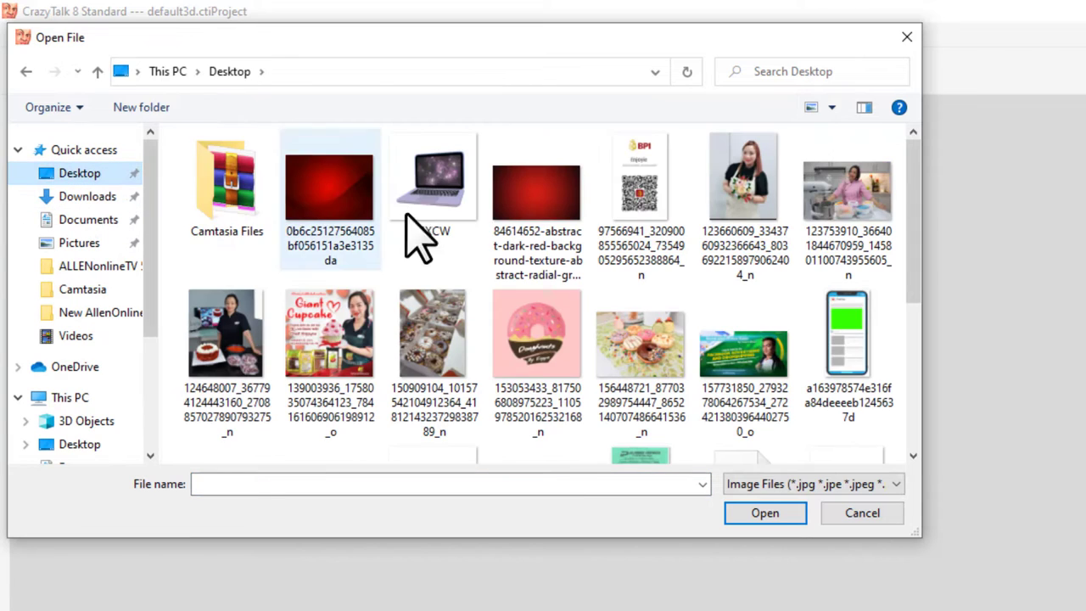
{"action": "scroll", "coordinate": [449, 246], "scroll_direction": "down", "scroll_amount": 2}
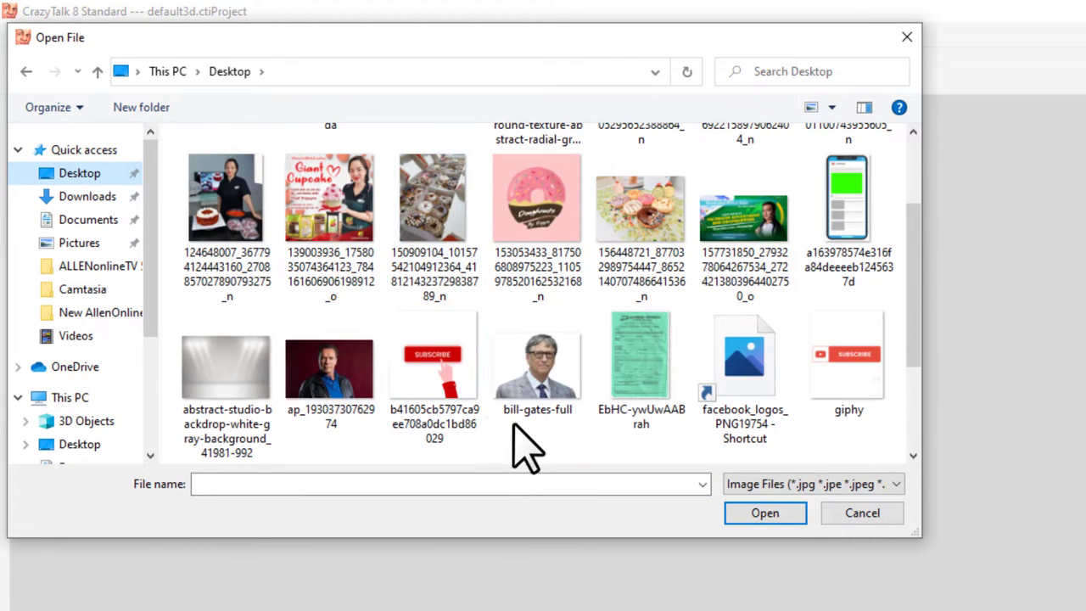
{"action": "left_click", "coordinate": [553, 386]}
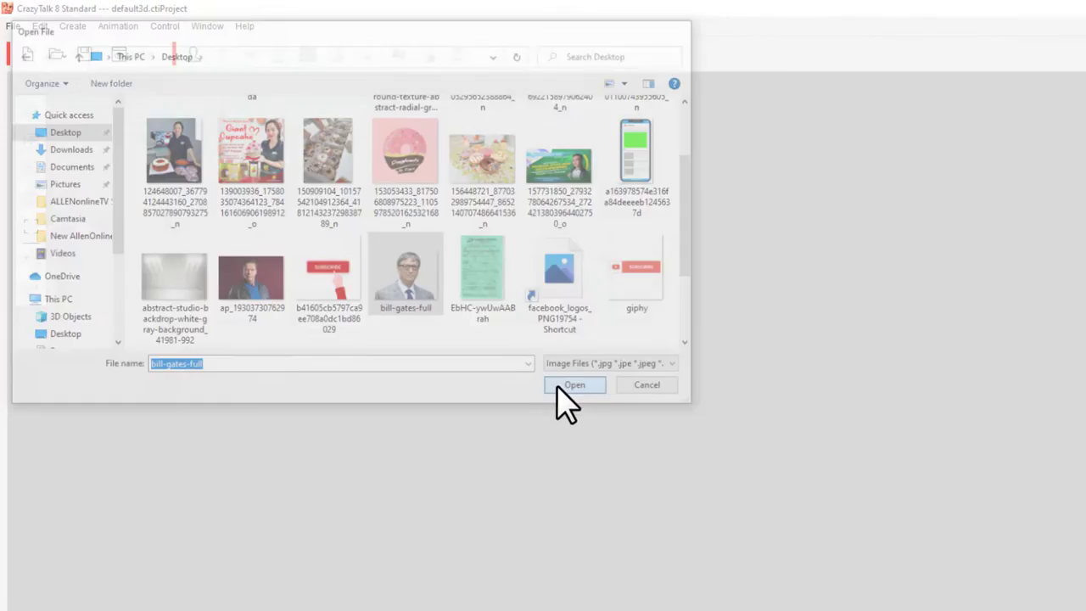
{"action": "left_click", "coordinate": [764, 512]}
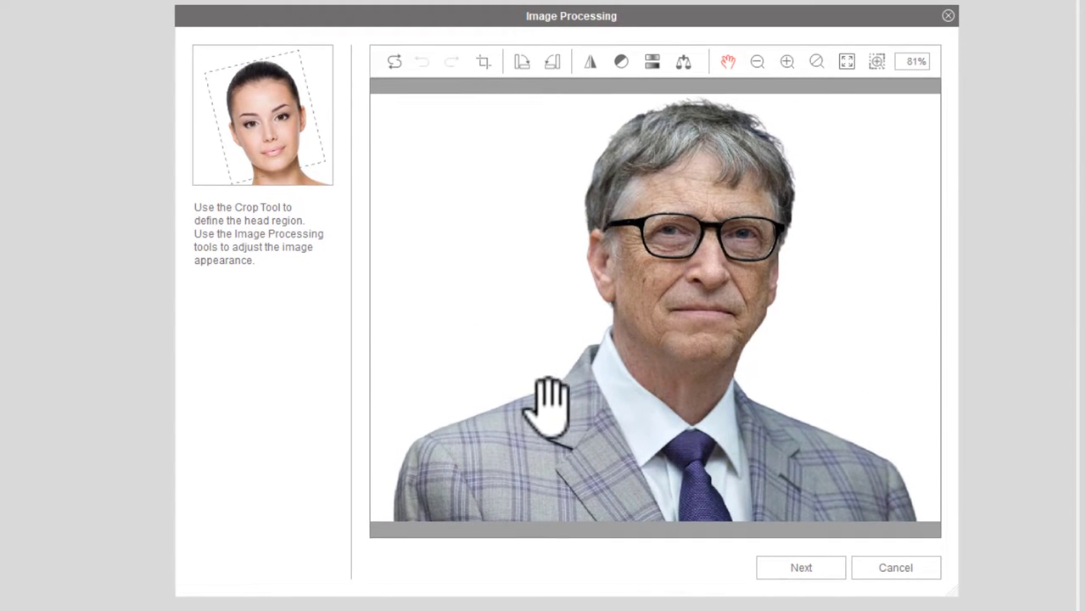
- Accept the image, then place anchor points 2 and 3 on the outer eye corner and mouth corner
{"action": "left_click", "coordinate": [801, 568]}
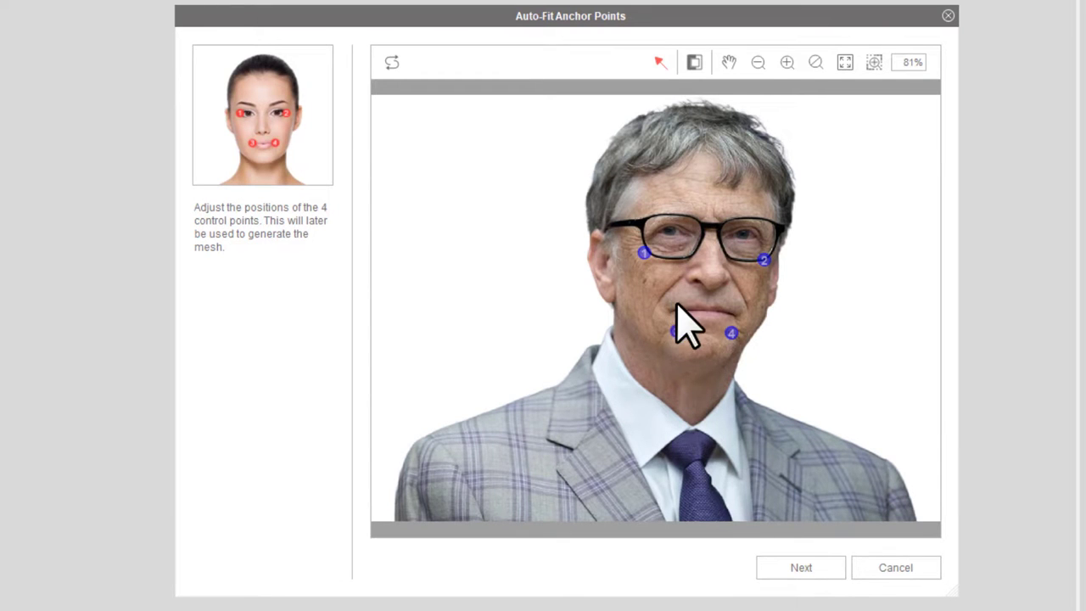
{"action": "scroll", "coordinate": [875, 331], "scroll_direction": "up", "scroll_amount": 1}
{"action": "scroll", "coordinate": [886, 348], "scroll_direction": "up", "scroll_amount": 3}
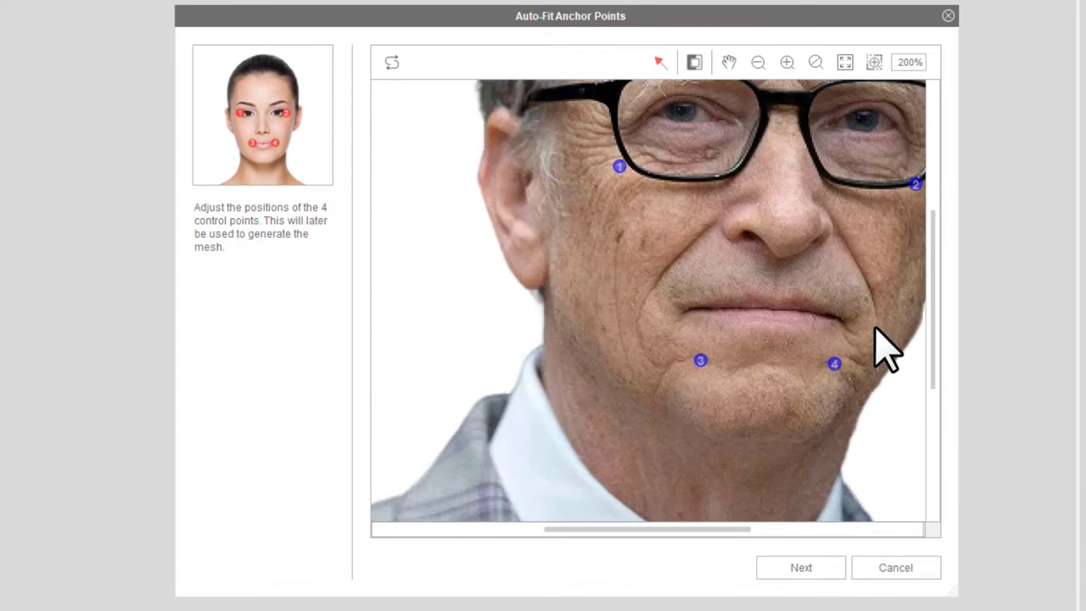
{"action": "scroll", "coordinate": [884, 346], "scroll_direction": "down", "scroll_amount": 1}
{"action": "left_click_drag", "start_coordinate": [931, 332], "coordinate": [933, 285]}
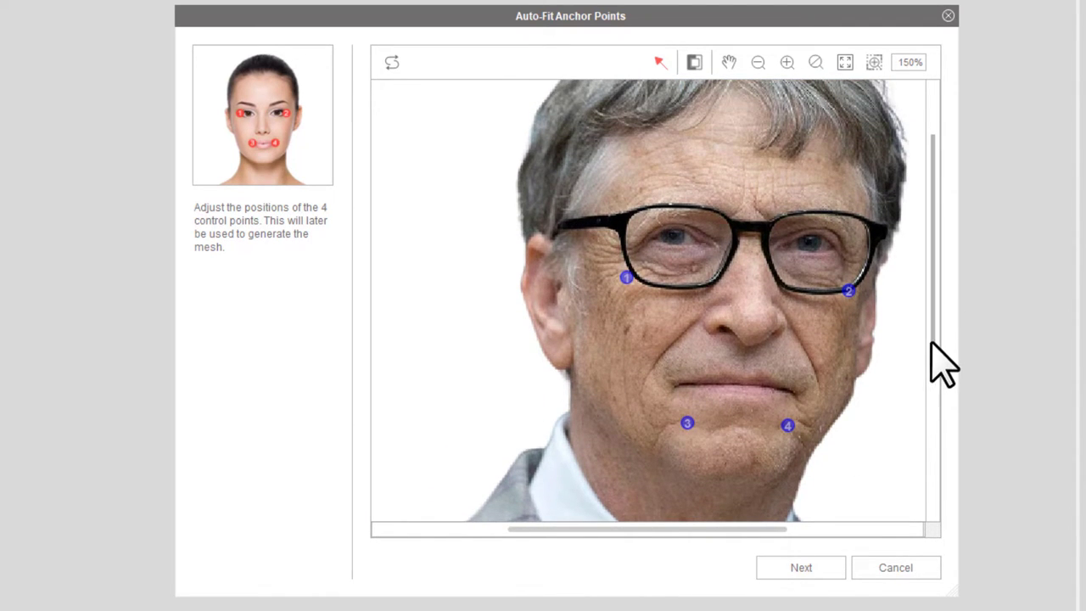
{"action": "scroll", "coordinate": [931, 343], "scroll_direction": "up", "scroll_amount": 1}
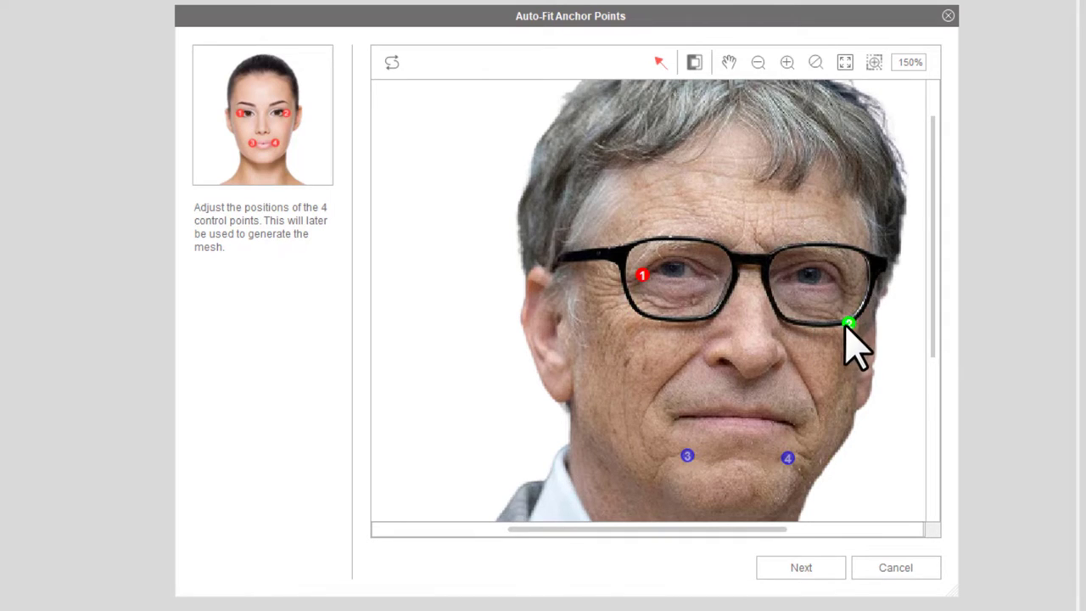
{"action": "left_click_drag", "start_coordinate": [846, 322], "coordinate": [840, 303]}
{"action": "left_click_drag", "start_coordinate": [686, 451], "coordinate": [678, 422]}
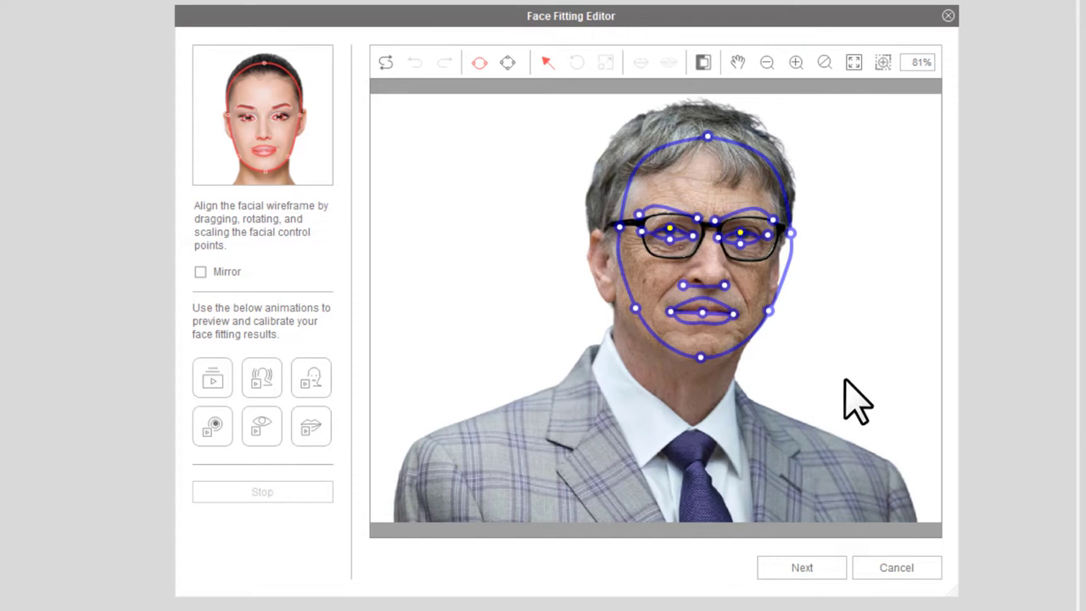
- Fit the face outline: chin down, jaw and left temple outward, right side adjusted, top raised into the hair
{"action": "scroll", "coordinate": [909, 406], "scroll_direction": "up", "scroll_amount": 4}
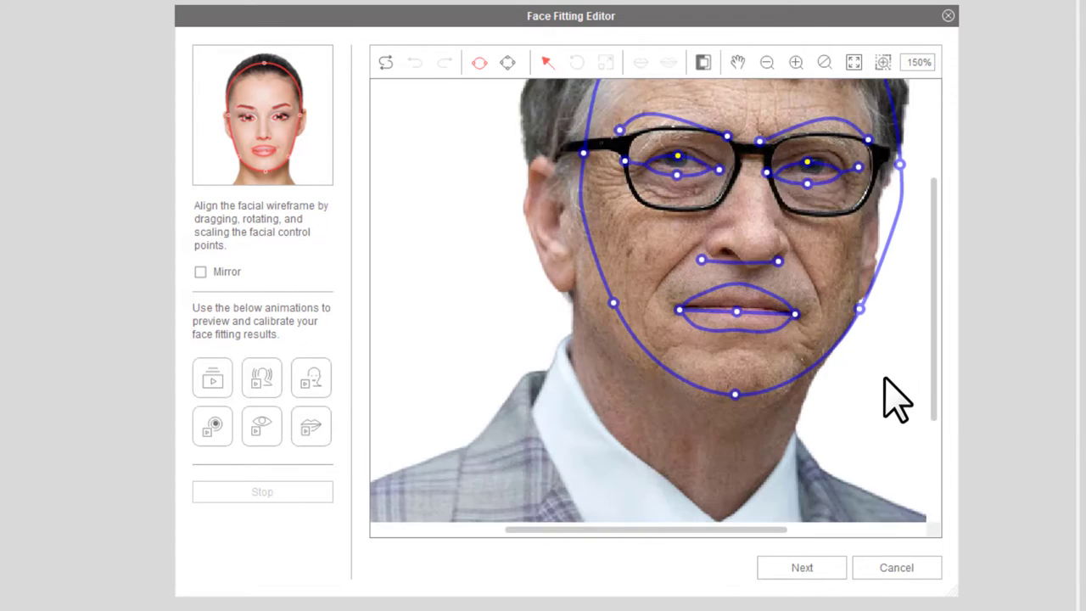
{"action": "scroll", "coordinate": [916, 388], "scroll_direction": "down", "scroll_amount": 1}
{"action": "scroll", "coordinate": [946, 348], "scroll_direction": "down", "scroll_amount": 1}
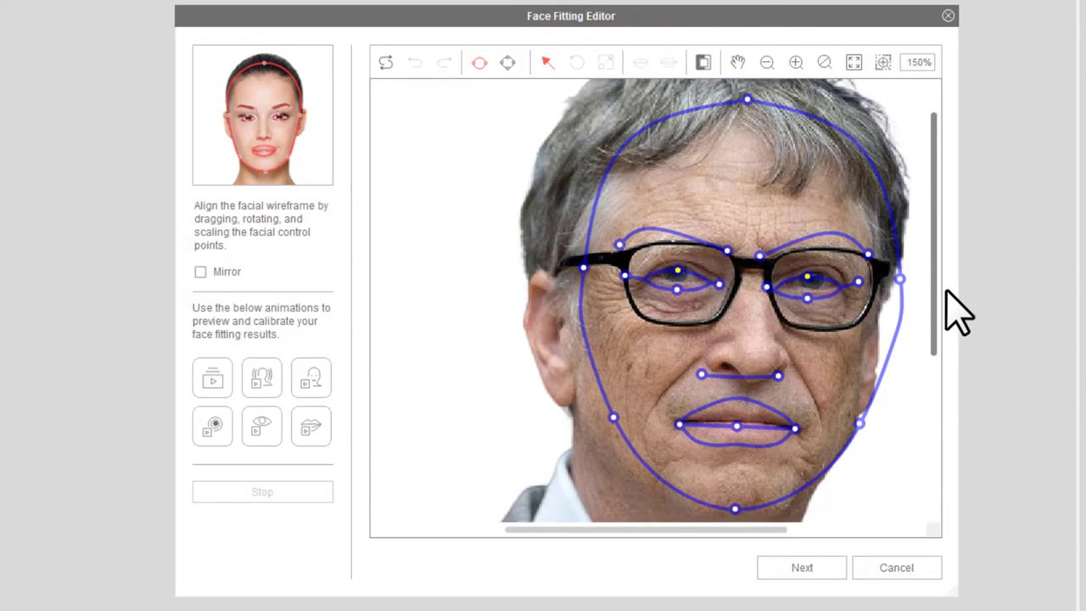
{"action": "left_click_drag", "start_coordinate": [947, 304], "coordinate": [947, 317]}
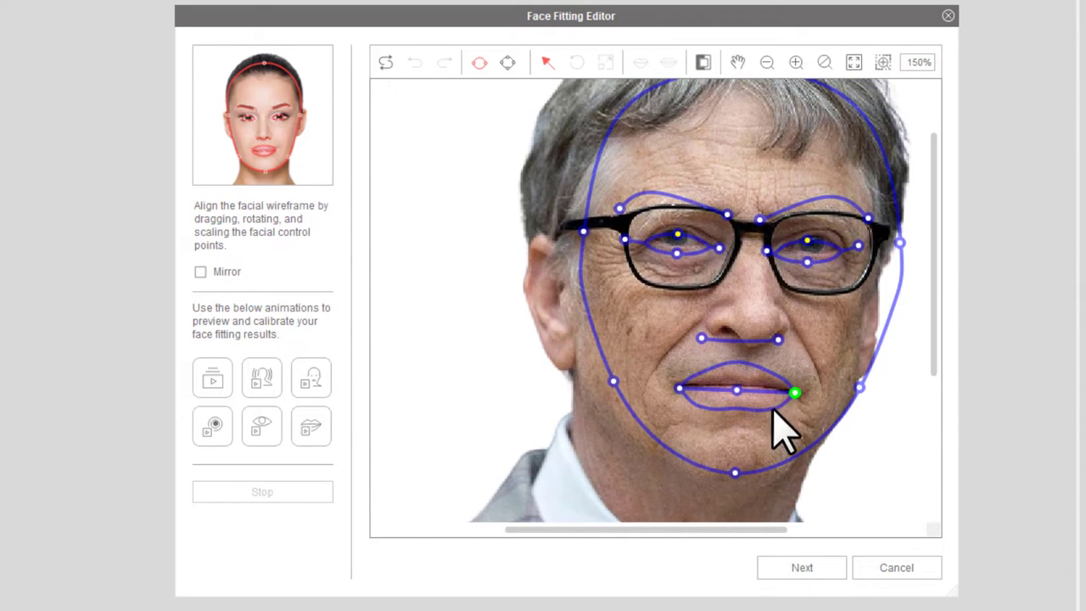
{"action": "mouse_move", "coordinate": [734, 473]}
{"action": "left_mouse_down"}
{"action": "mouse_move", "coordinate": [740, 499]}
{"action": "mouse_move", "coordinate": [735, 488]}
{"action": "left_mouse_up"}
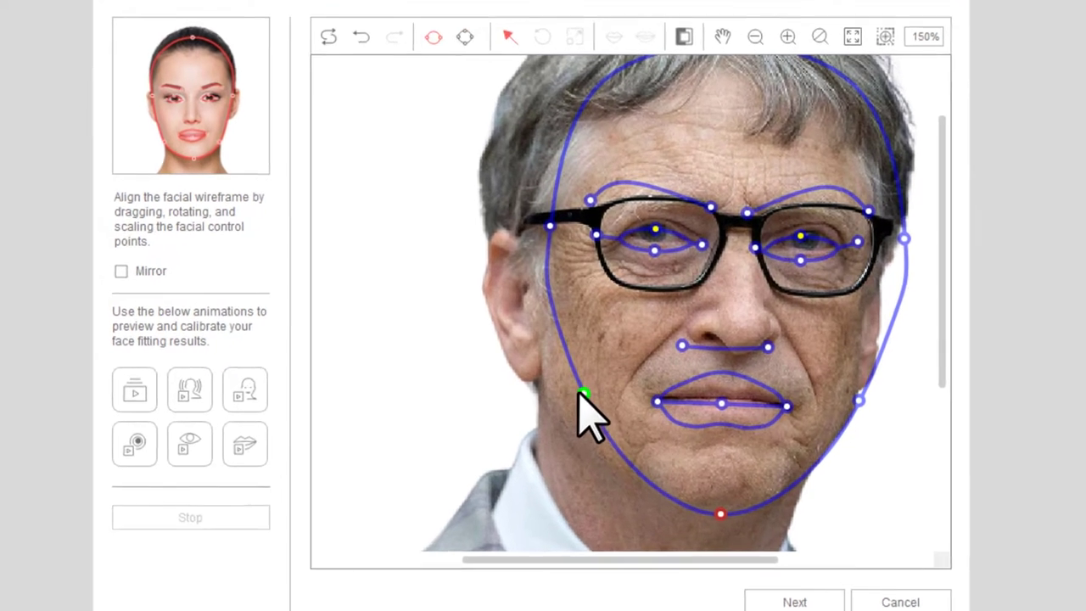
{"action": "left_click_drag", "start_coordinate": [583, 394], "coordinate": [549, 405]}
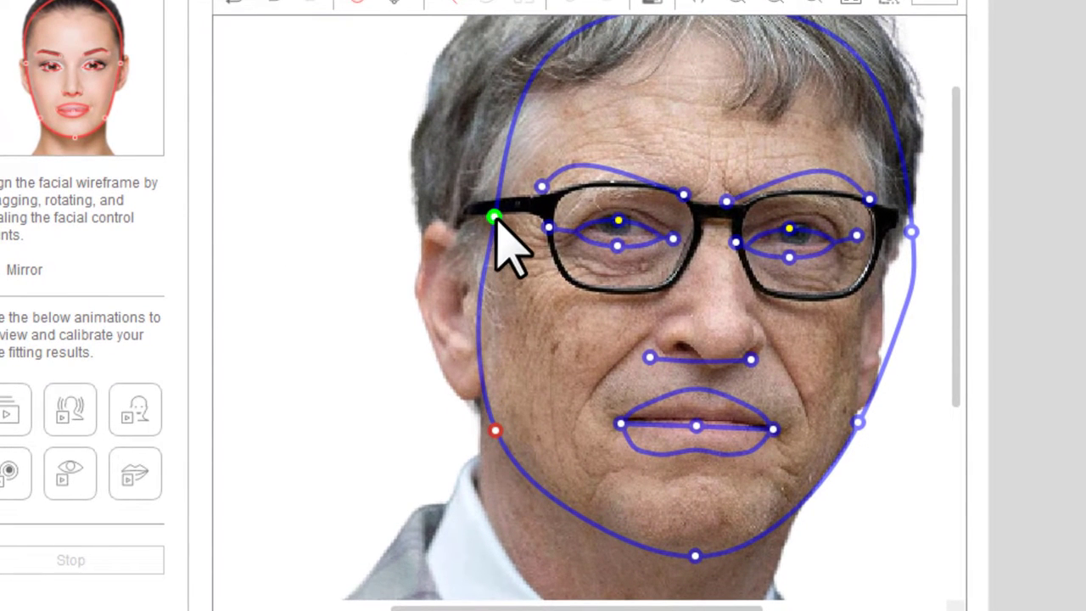
{"action": "left_click_drag", "start_coordinate": [494, 218], "coordinate": [429, 215]}
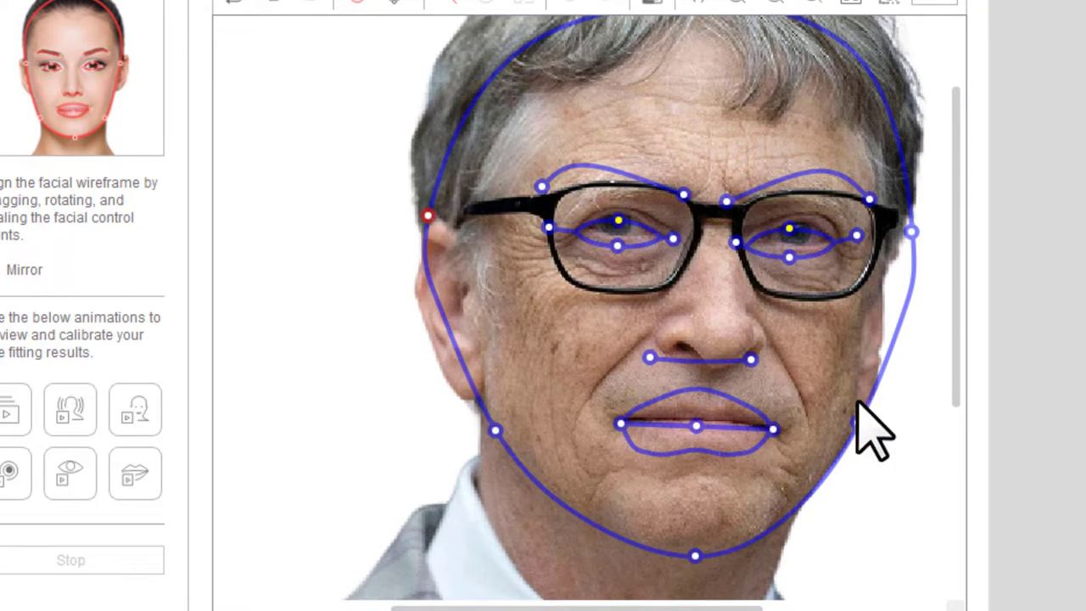
{"action": "left_click_drag", "start_coordinate": [911, 231], "coordinate": [887, 217]}
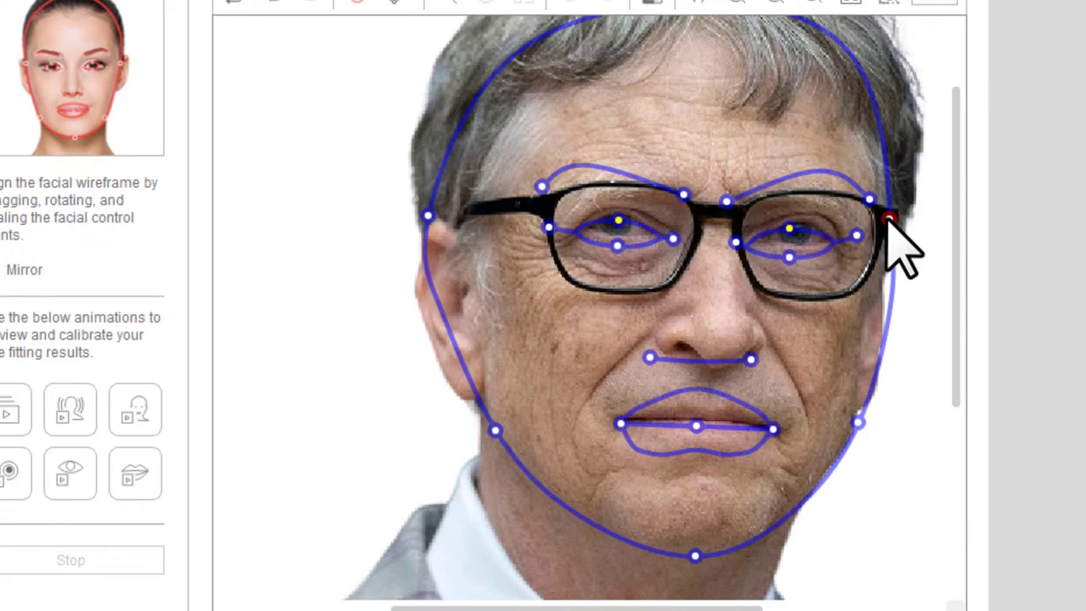
{"action": "left_click_drag", "start_coordinate": [955, 223], "coordinate": [958, 166]}
{"action": "left_click_drag", "start_coordinate": [709, 97], "coordinate": [694, 28]}
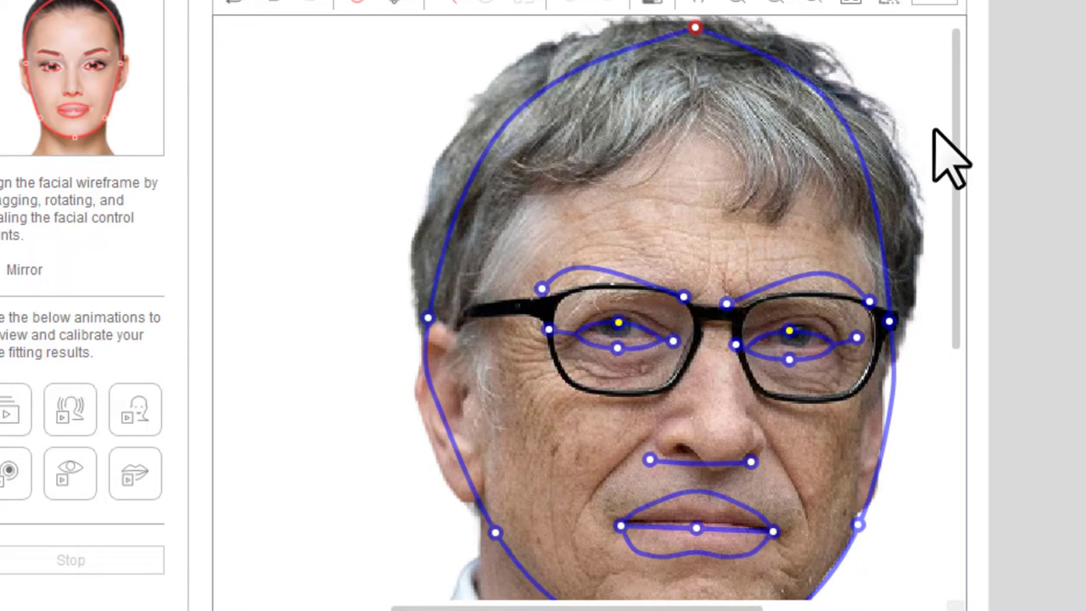
{"action": "left_click_drag", "start_coordinate": [956, 125], "coordinate": [967, 225]}
- Align the upper lip centre point and both nose points with the lip and nostrils
{"action": "left_click_drag", "start_coordinate": [695, 412], "coordinate": [712, 406]}
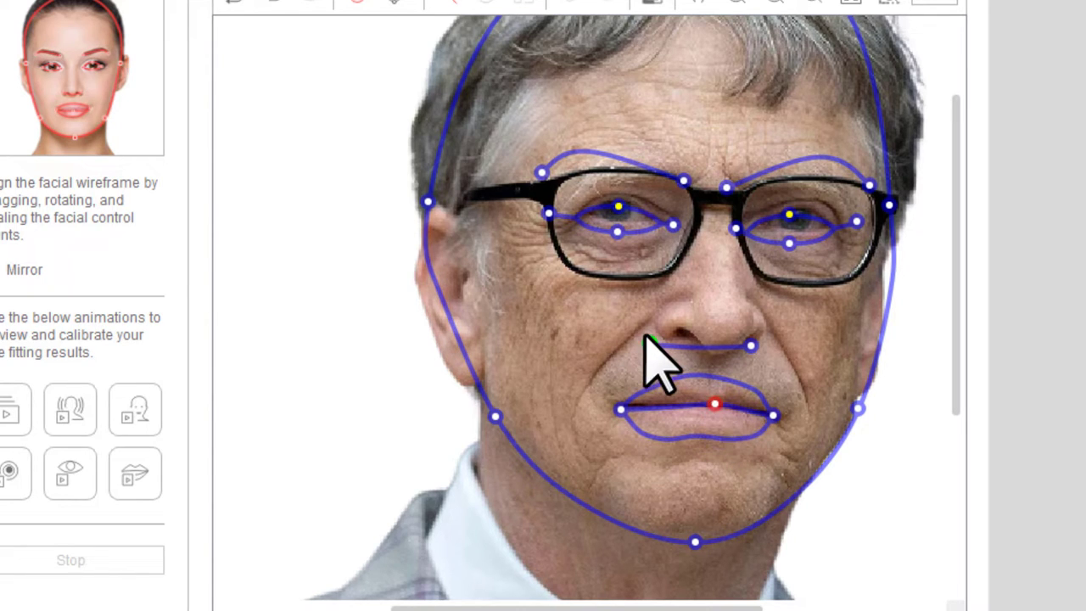
{"action": "left_click_drag", "start_coordinate": [649, 344], "coordinate": [669, 348]}
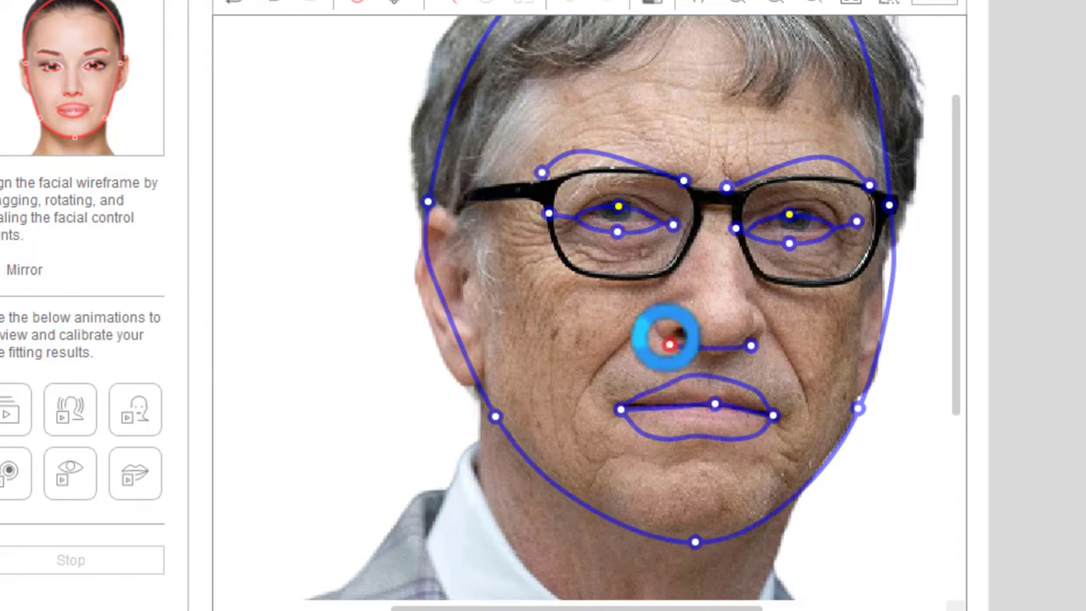
{"action": "left_click", "coordinate": [668, 347]}
{"action": "left_click_drag", "start_coordinate": [751, 347], "coordinate": [756, 351]}
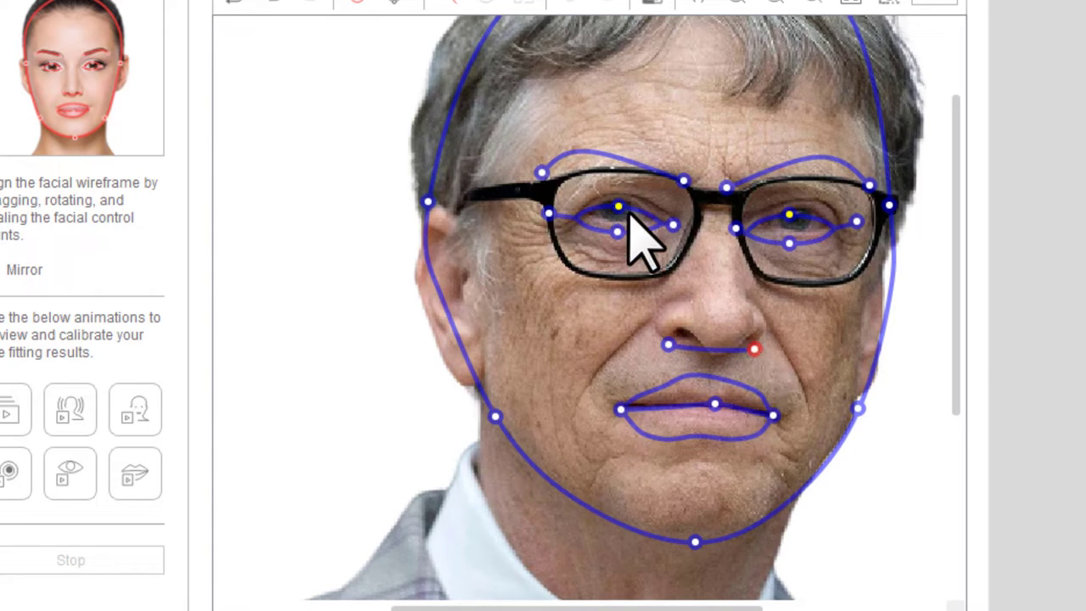
- Fit both eyes' pupil, eyelid and corner points onto the eyes in the photo
{"action": "left_click_drag", "start_coordinate": [617, 205], "coordinate": [617, 193]}
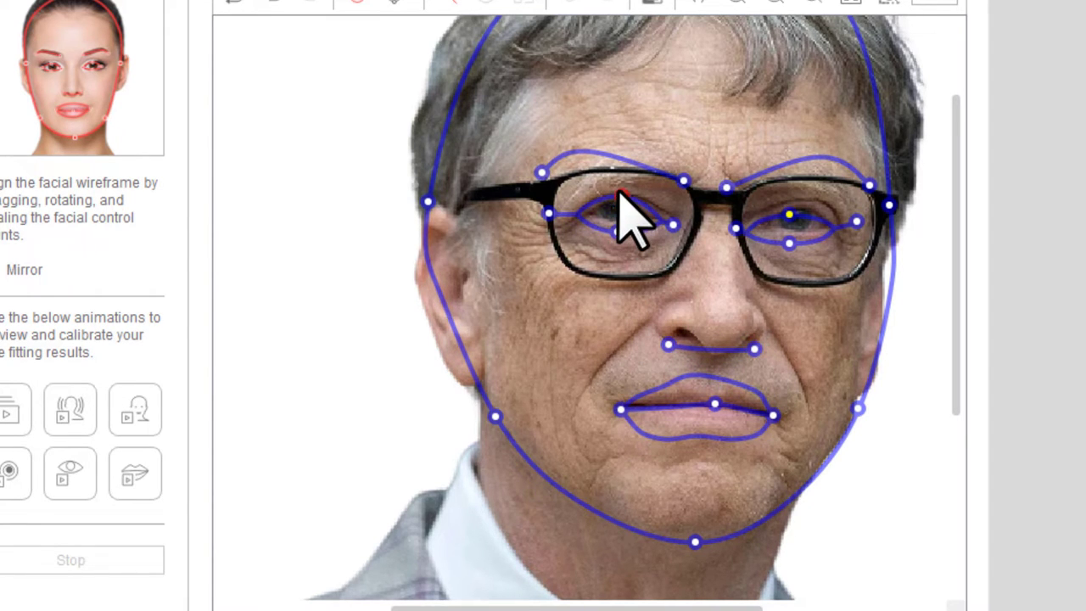
{"action": "left_click_drag", "start_coordinate": [616, 232], "coordinate": [624, 231]}
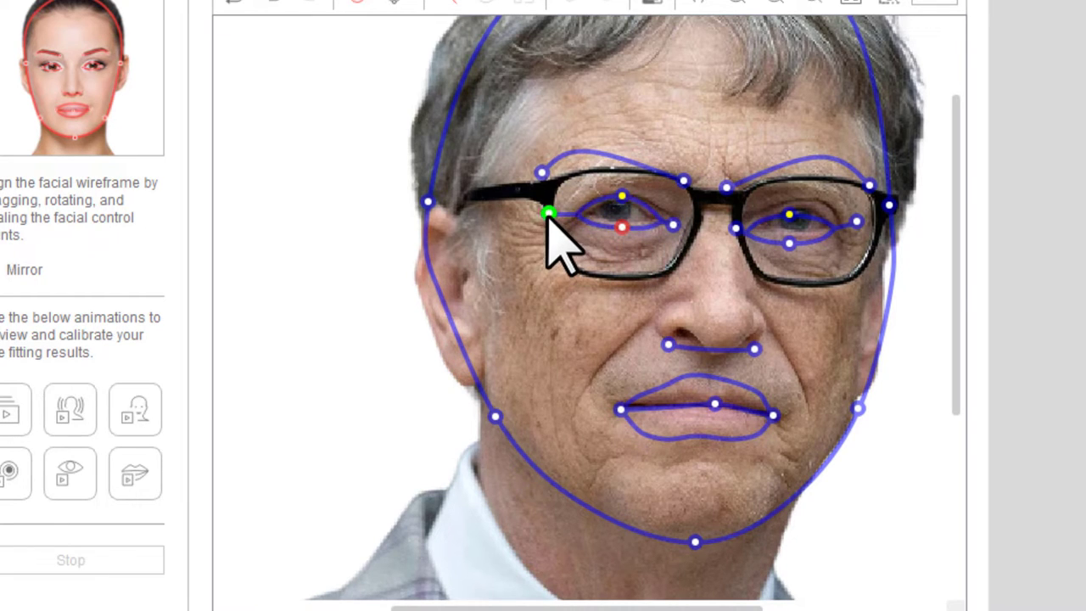
{"action": "left_click_drag", "start_coordinate": [548, 214], "coordinate": [558, 216]}
{"action": "left_click_drag", "start_coordinate": [735, 228], "coordinate": [799, 237]}
{"action": "left_click", "coordinate": [738, 215]}
{"action": "left_click", "coordinate": [790, 212]}
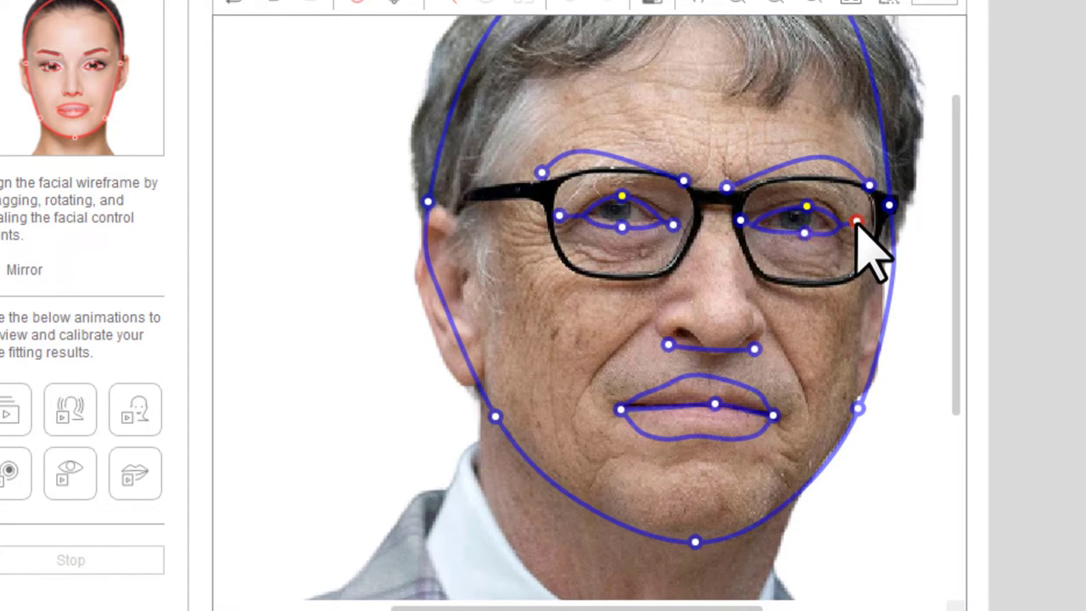
{"action": "left_click_drag", "start_coordinate": [856, 222], "coordinate": [844, 222]}
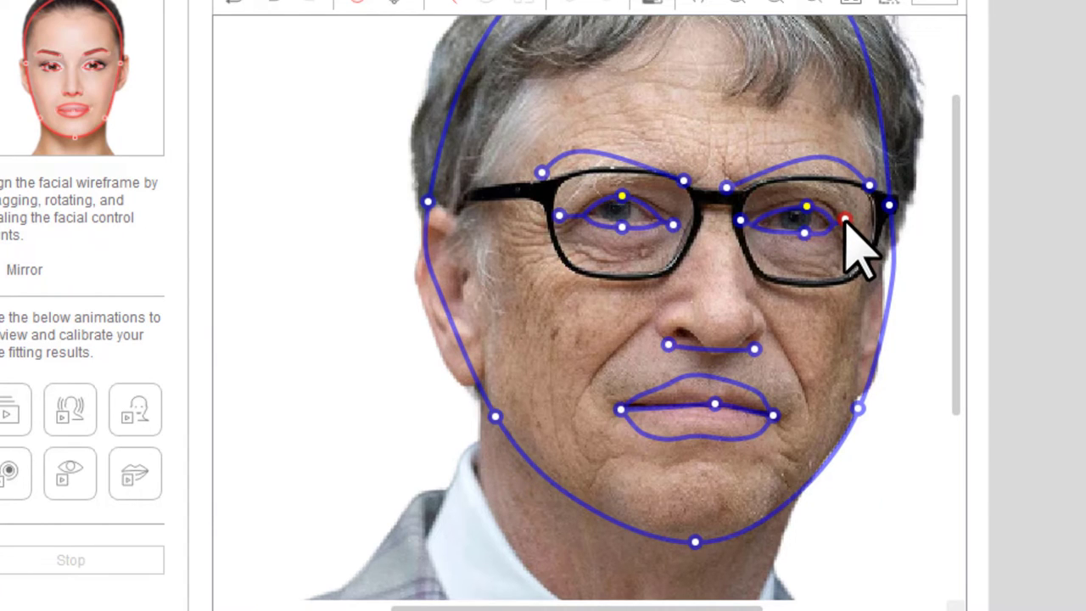
{"action": "left_click", "coordinate": [742, 220]}
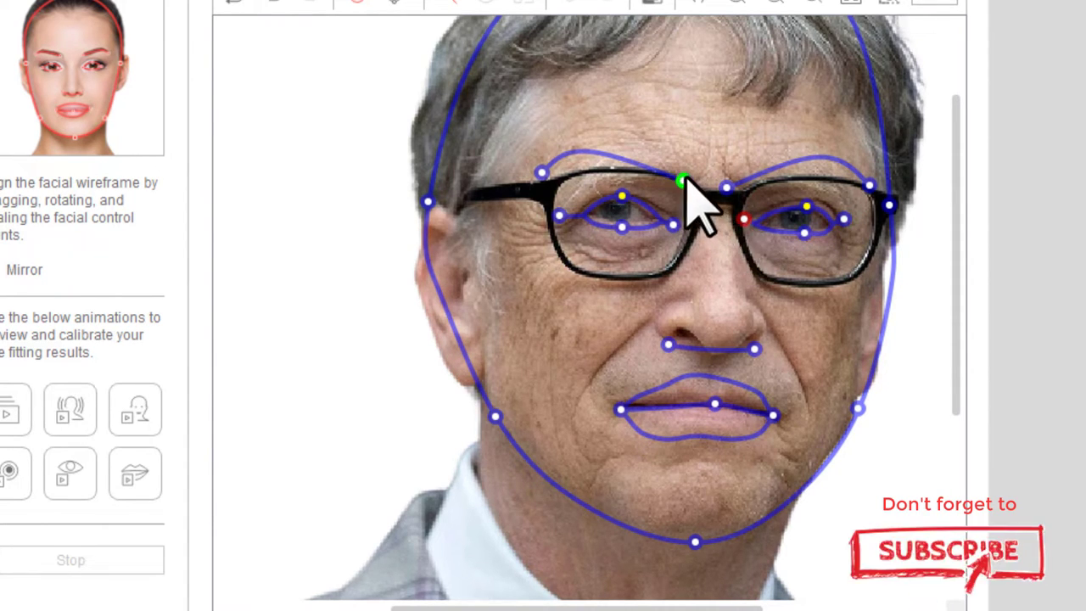
- Raise the eyebrow curves and their inner and outer ends above the glasses
{"action": "left_click_drag", "start_coordinate": [683, 179], "coordinate": [695, 171]}
{"action": "left_click_drag", "start_coordinate": [539, 172], "coordinate": [547, 171]}
{"action": "left_click_drag", "start_coordinate": [727, 186], "coordinate": [746, 179]}
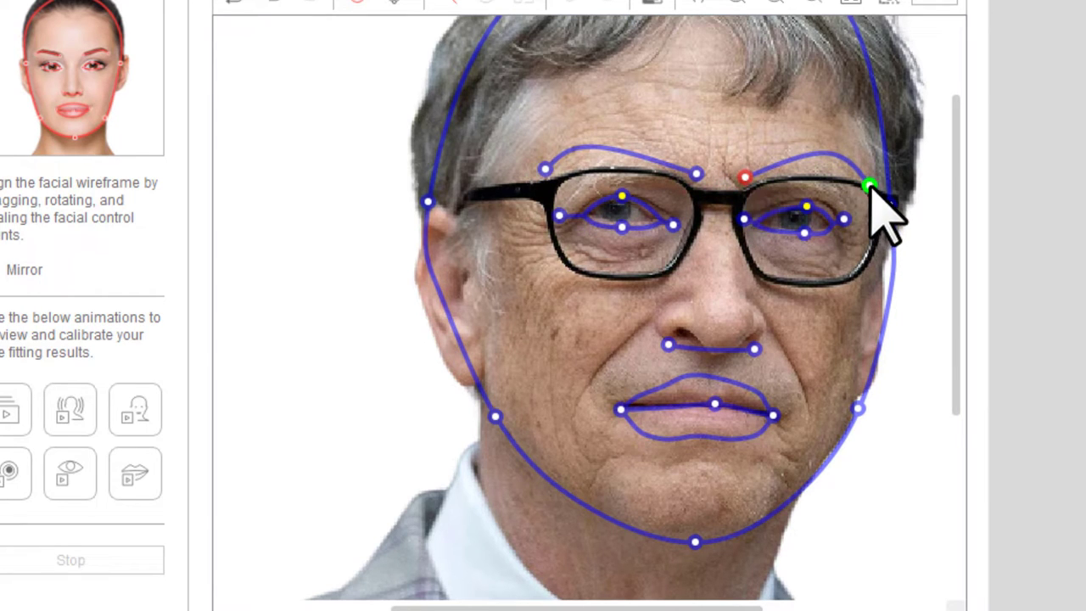
{"action": "left_click_drag", "start_coordinate": [871, 185], "coordinate": [874, 179]}
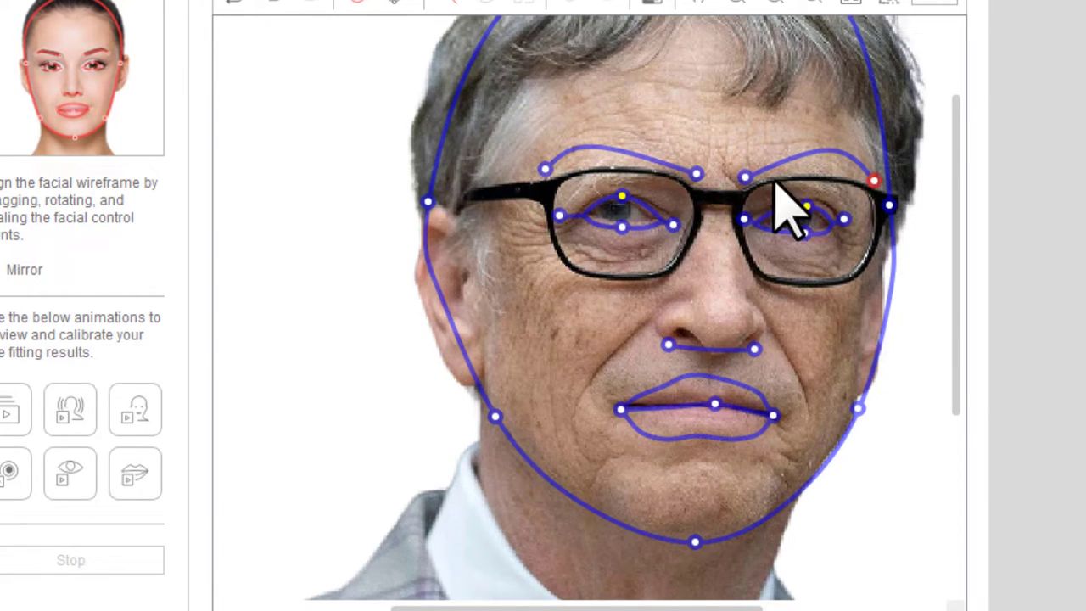
{"action": "left_click_drag", "start_coordinate": [552, 176], "coordinate": [550, 166]}
{"action": "left_click_drag", "start_coordinate": [952, 364], "coordinate": [964, 345]}
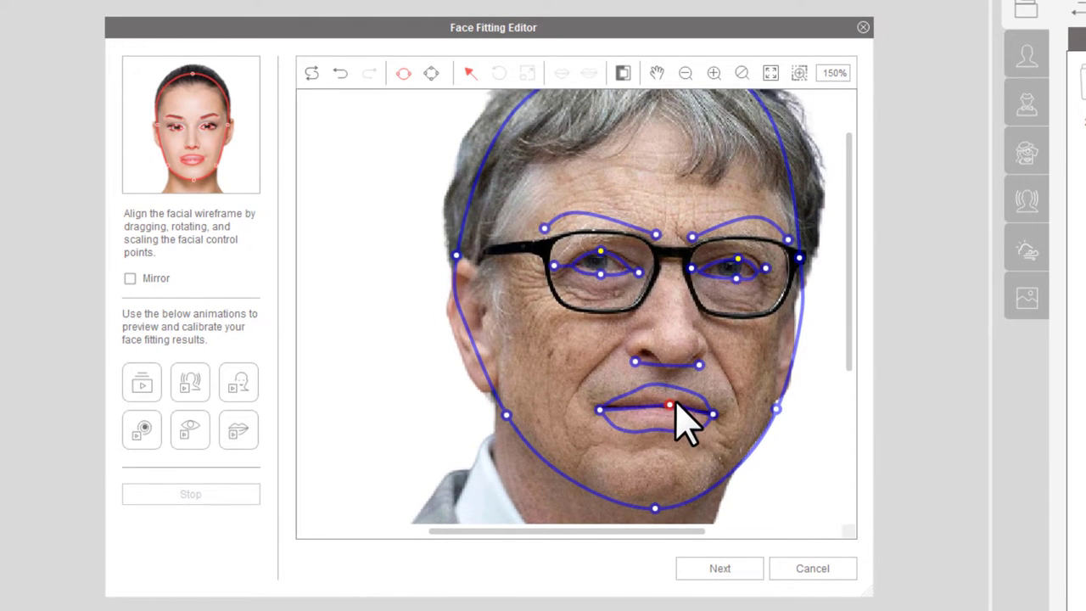
- Rotate the face orientation mask to match the head's angle and confirm it
{"action": "left_click", "coordinate": [711, 568]}
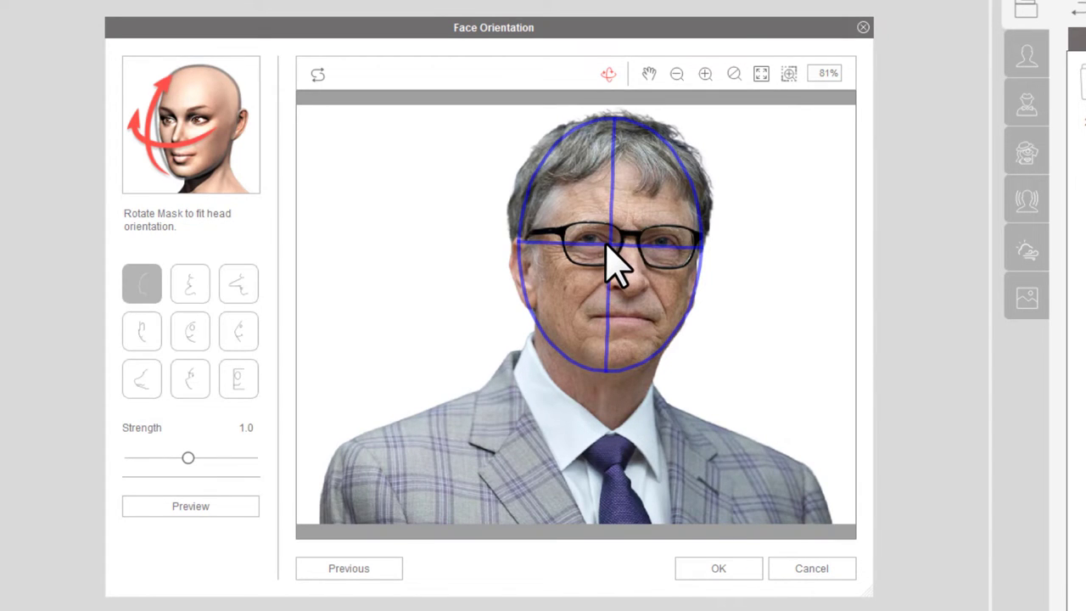
{"action": "mouse_move", "coordinate": [606, 242]}
{"action": "left_mouse_down"}
{"action": "mouse_move", "coordinate": [640, 247]}
{"action": "mouse_move", "coordinate": [647, 236]}
{"action": "mouse_move", "coordinate": [655, 245]}
{"action": "left_mouse_up"}
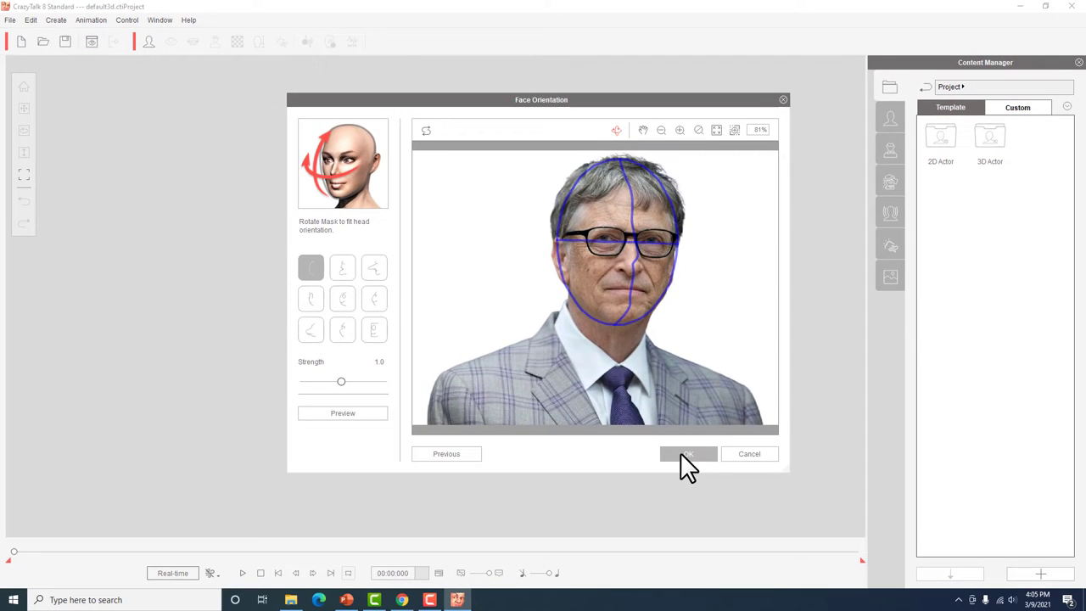
{"action": "left_click", "coordinate": [705, 569]}
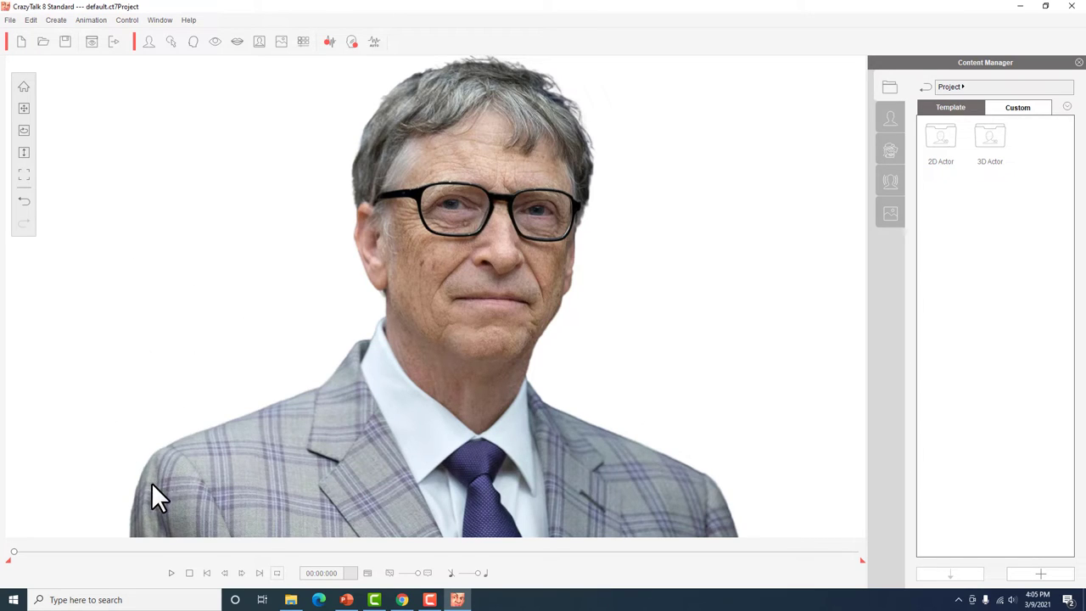
- Play the actor animation preview, pause and resume it, then stop it around 00:21:433
{"action": "left_click", "coordinate": [171, 573]}
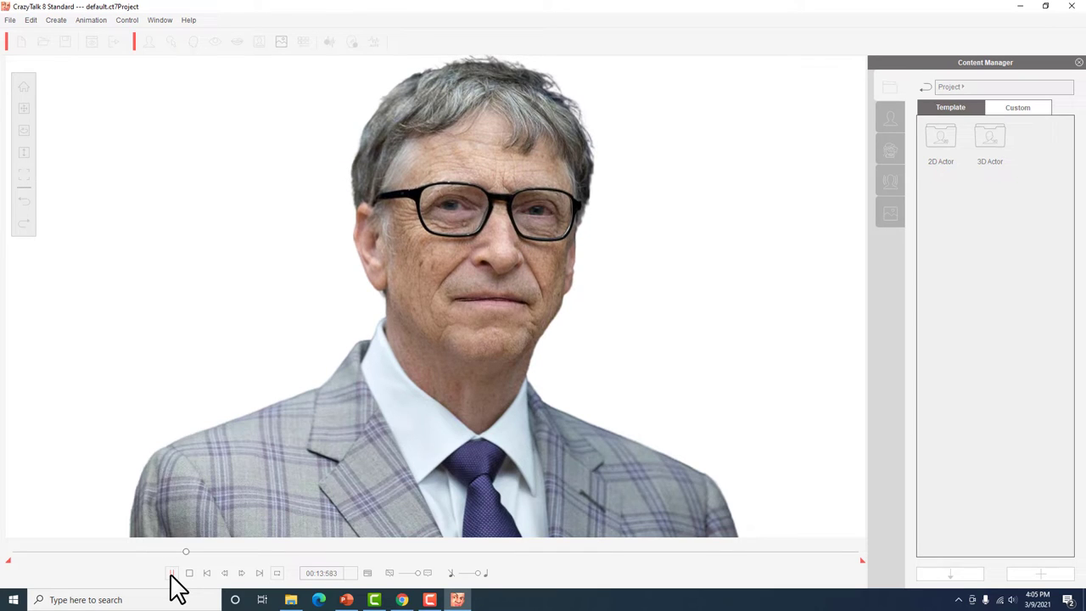
{"action": "left_click", "coordinate": [171, 573]}
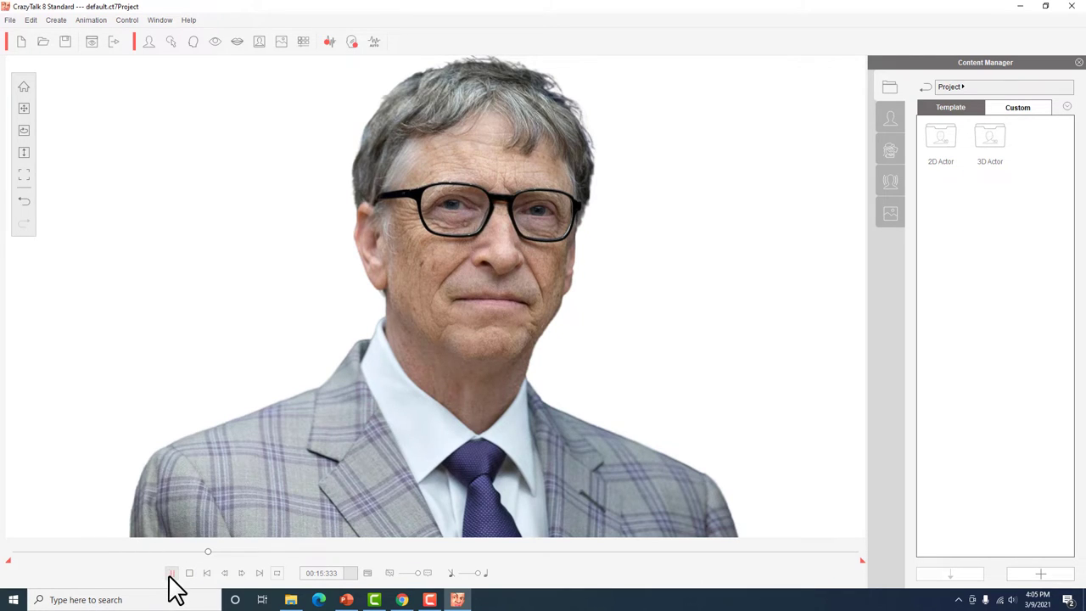
{"action": "left_click", "coordinate": [172, 574]}
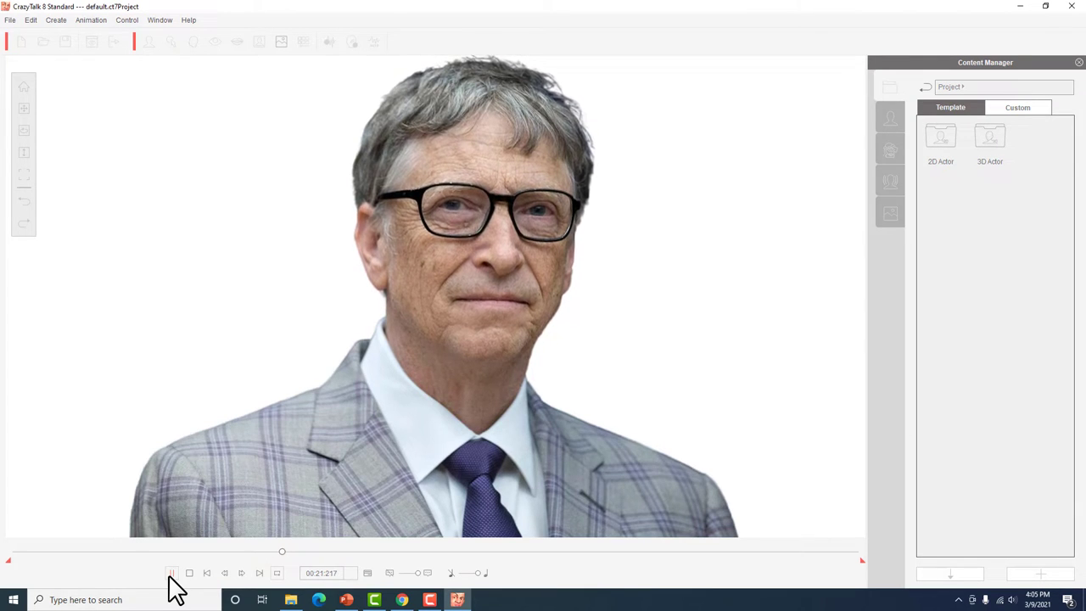
{"action": "left_click", "coordinate": [171, 574]}
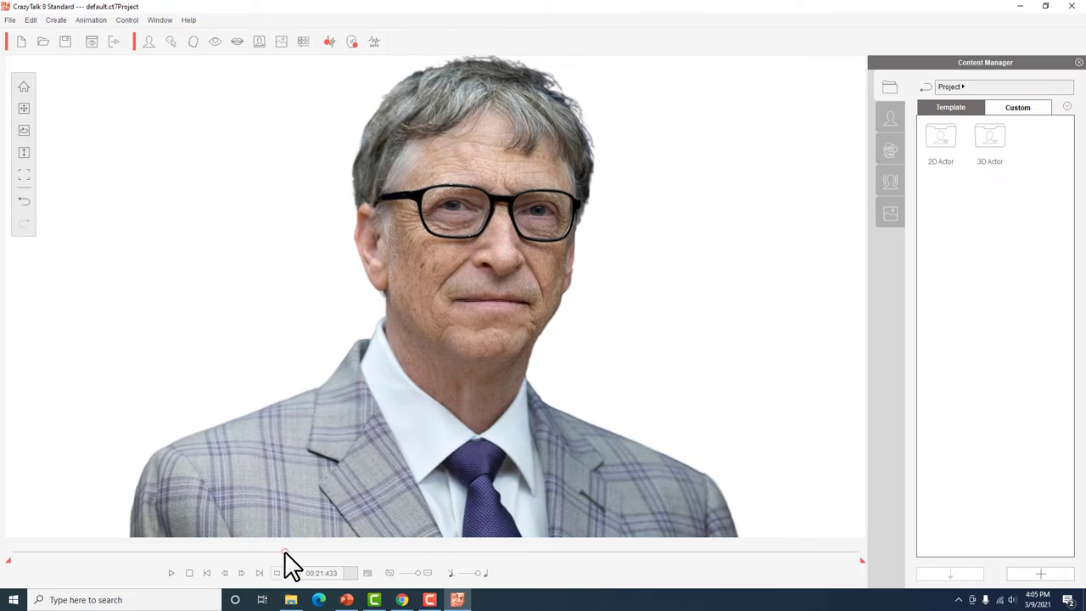
- Drag the timeline playhead back near the start of the animation
{"action": "left_click_drag", "start_coordinate": [285, 552], "coordinate": [12, 552]}
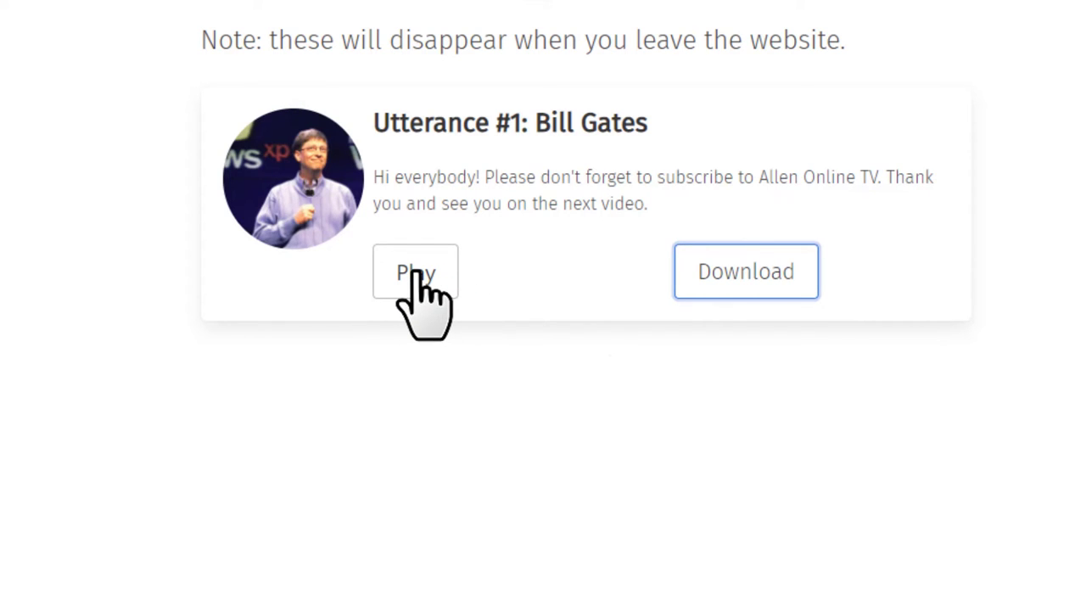
{"action": "left_click", "coordinate": [416, 273]}
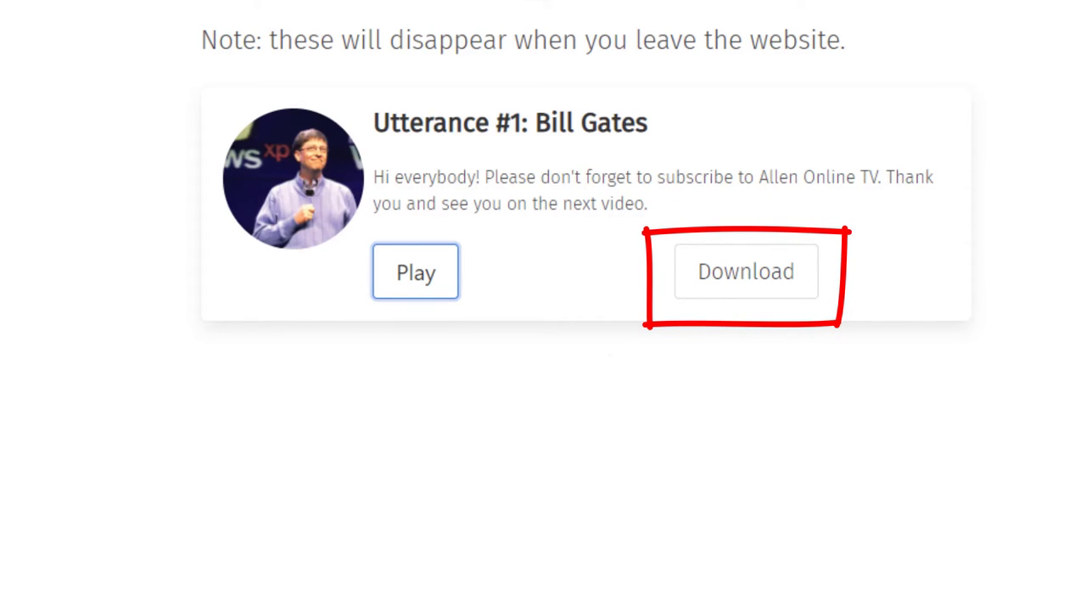
- Create a script from the vocodes_bill-gates_1 audio file and apply it in Talk Mode
{"action": "left_click", "coordinate": [458, 599]}
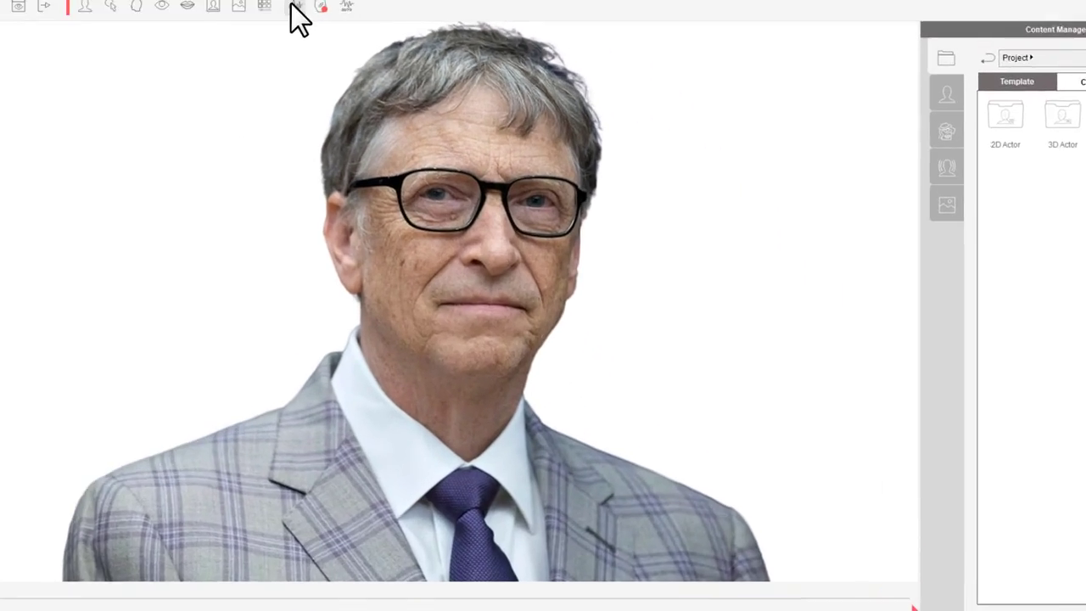
{"action": "left_click", "coordinate": [314, 96]}
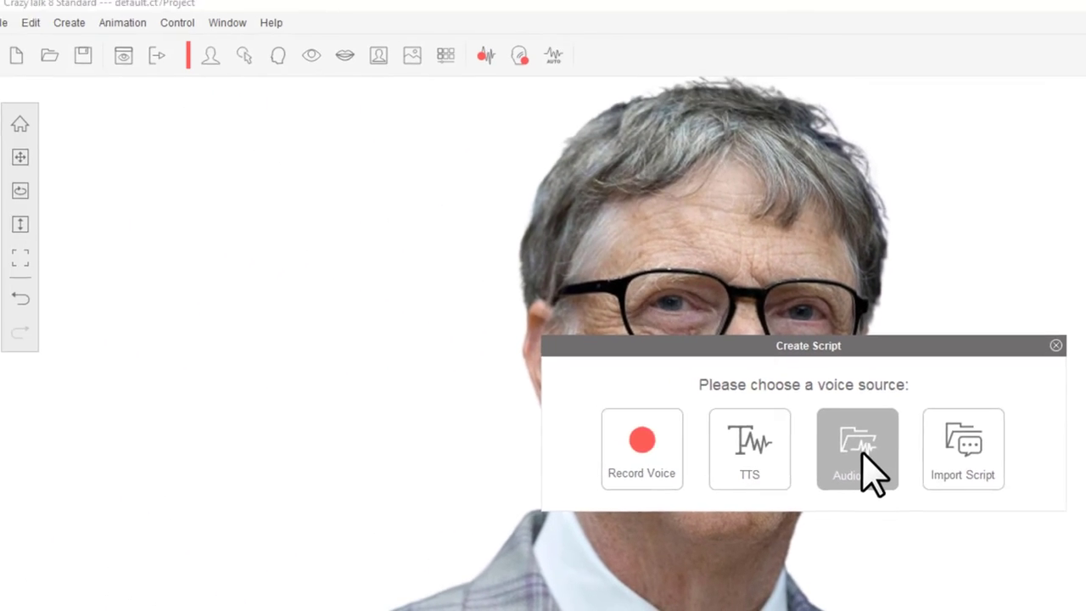
{"action": "left_click", "coordinate": [628, 359]}
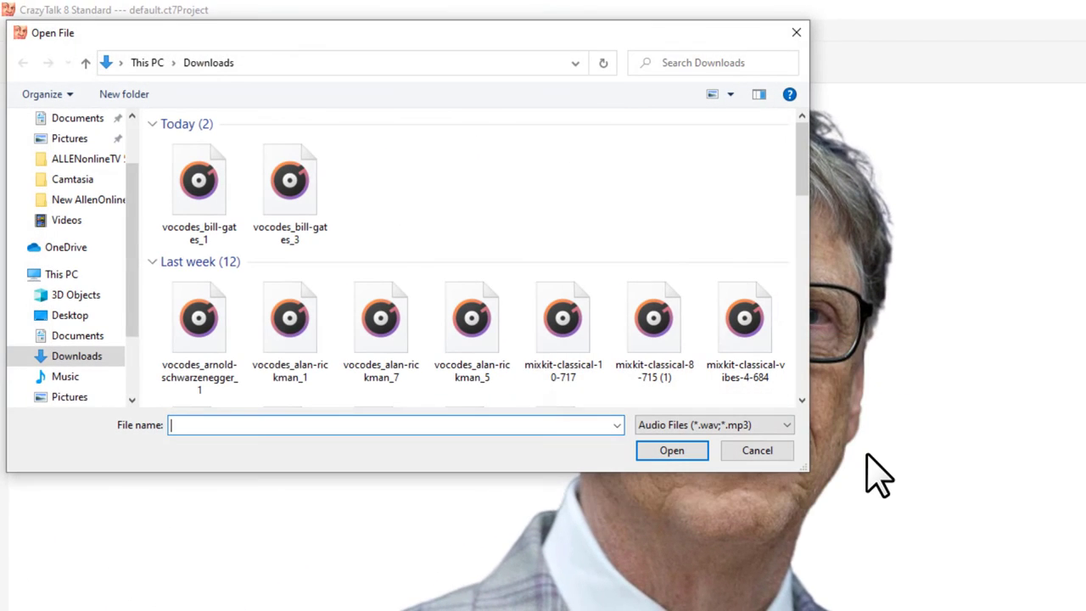
{"action": "left_click", "coordinate": [197, 189]}
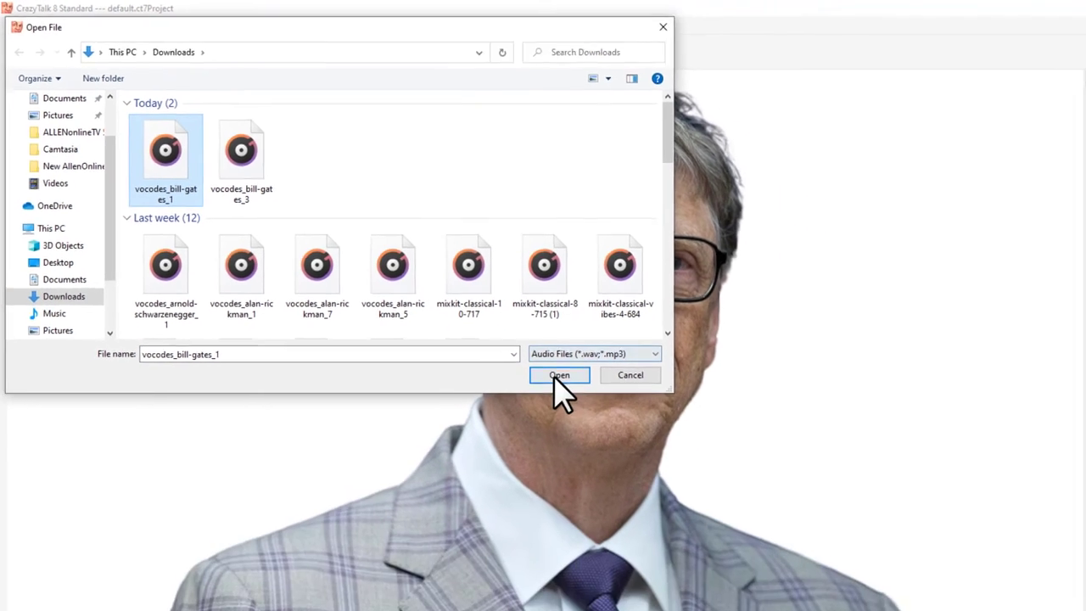
{"action": "left_click", "coordinate": [672, 450]}
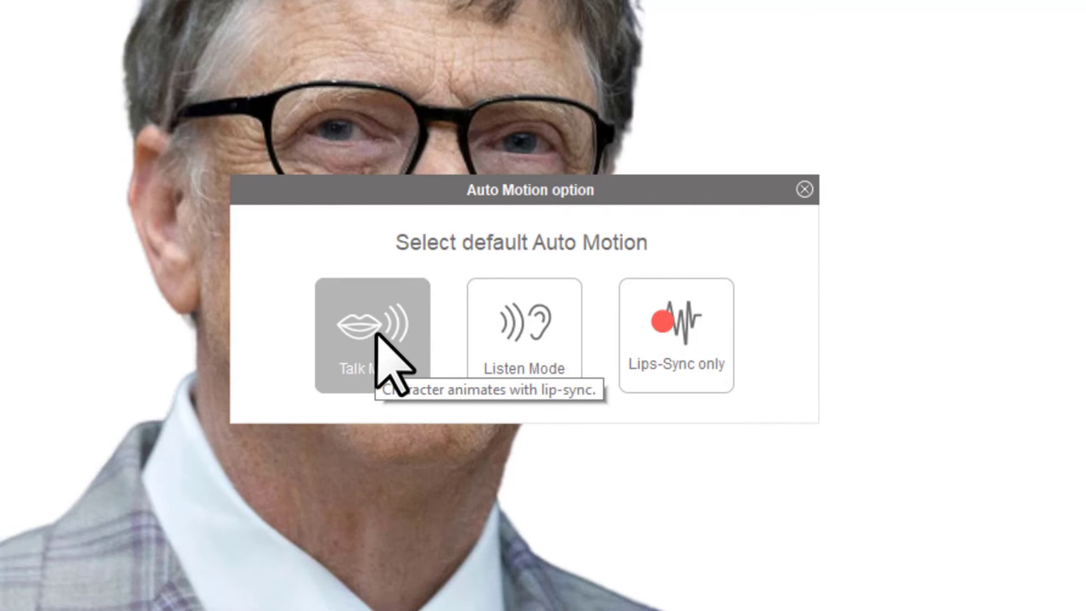
{"action": "left_click", "coordinate": [376, 333]}
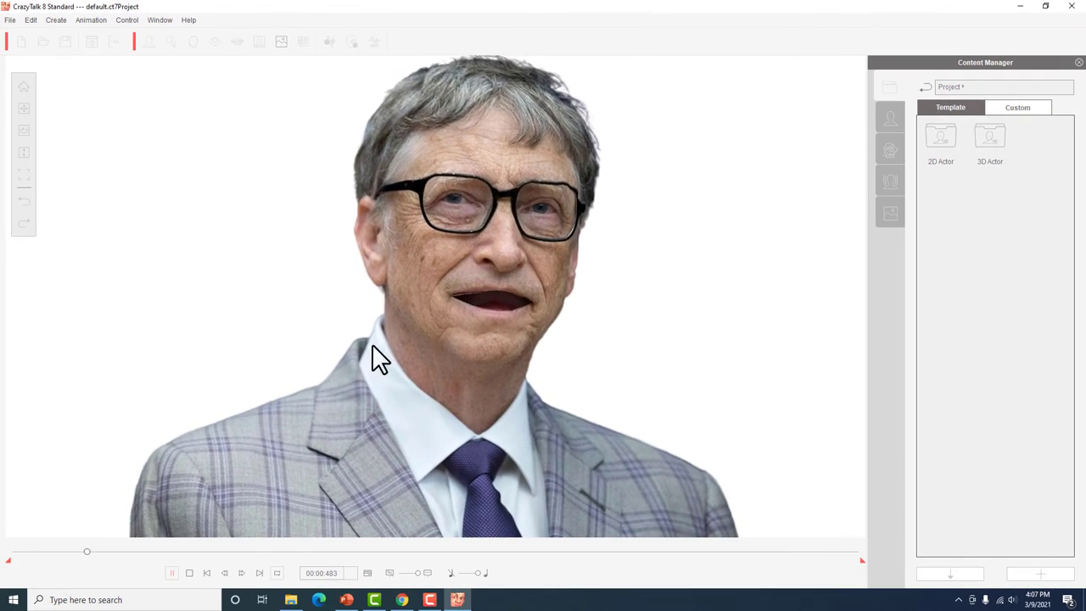
- Stop the preview, rewind the playhead to 00:00:000, and replay the lip-synced animation
{"action": "left_click", "coordinate": [170, 573]}
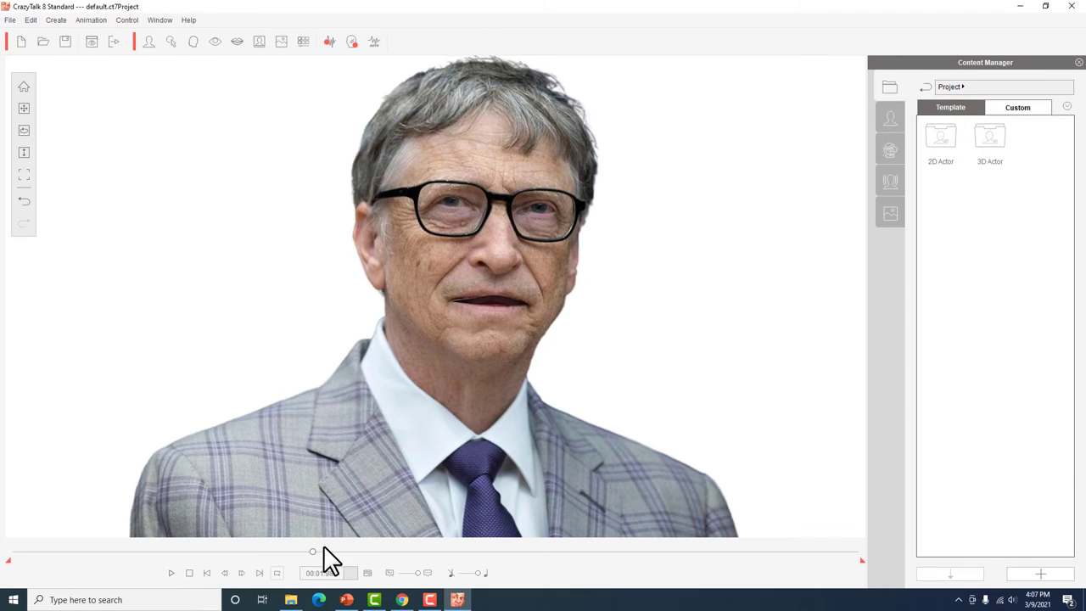
{"action": "left_click_drag", "start_coordinate": [311, 549], "coordinate": [9, 556]}
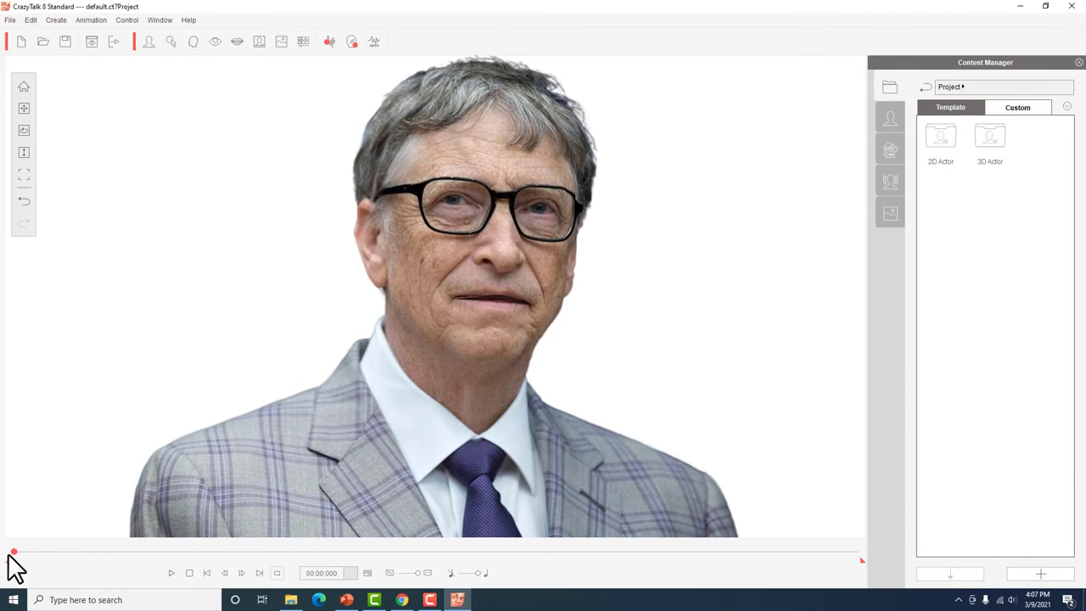
{"action": "left_click", "coordinate": [171, 573]}
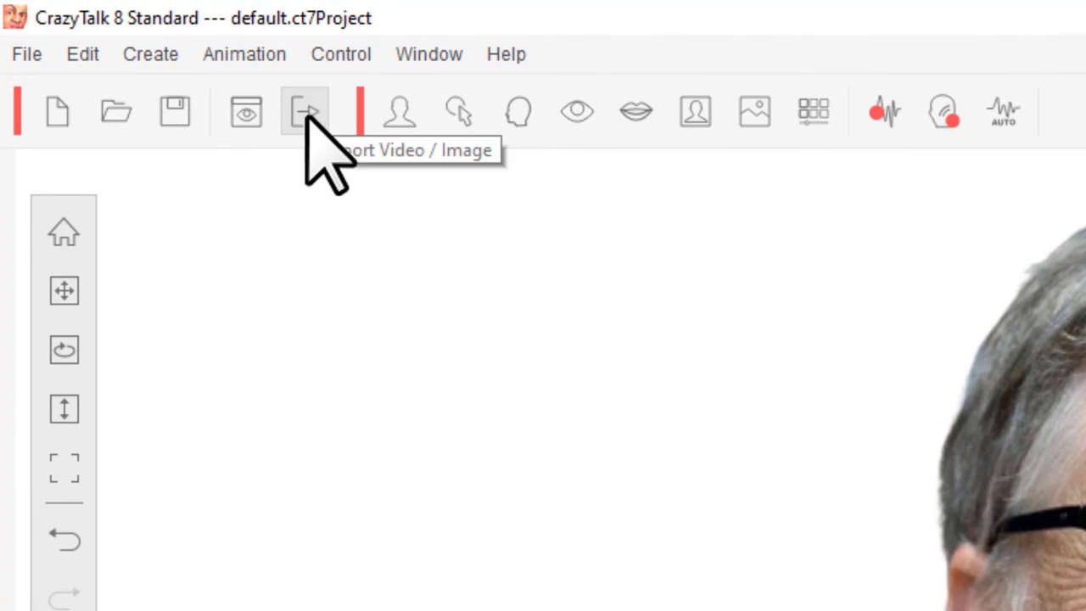
- Set the video export to MP4 format with HD 1080p (1920x1080) frame size and start exporting
{"action": "left_click", "coordinate": [305, 113]}
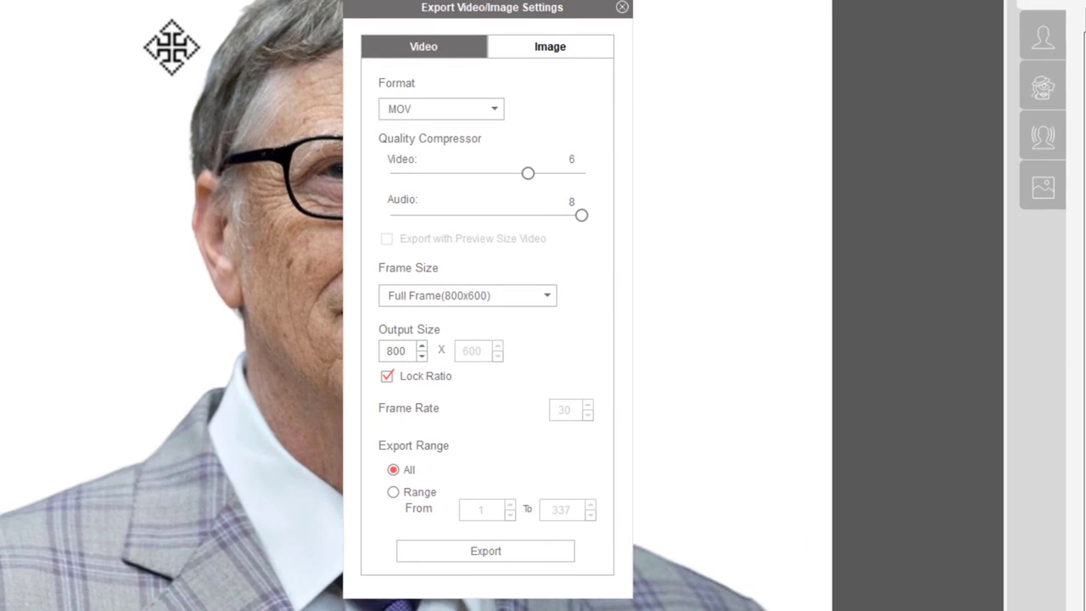
{"action": "left_click", "coordinate": [493, 109]}
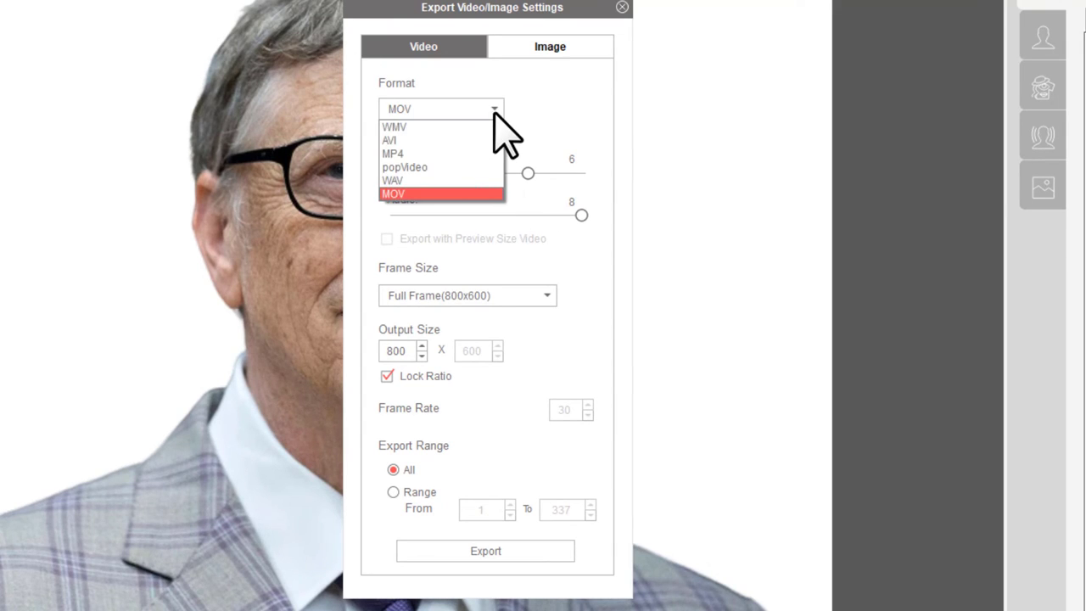
{"action": "left_click", "coordinate": [466, 153]}
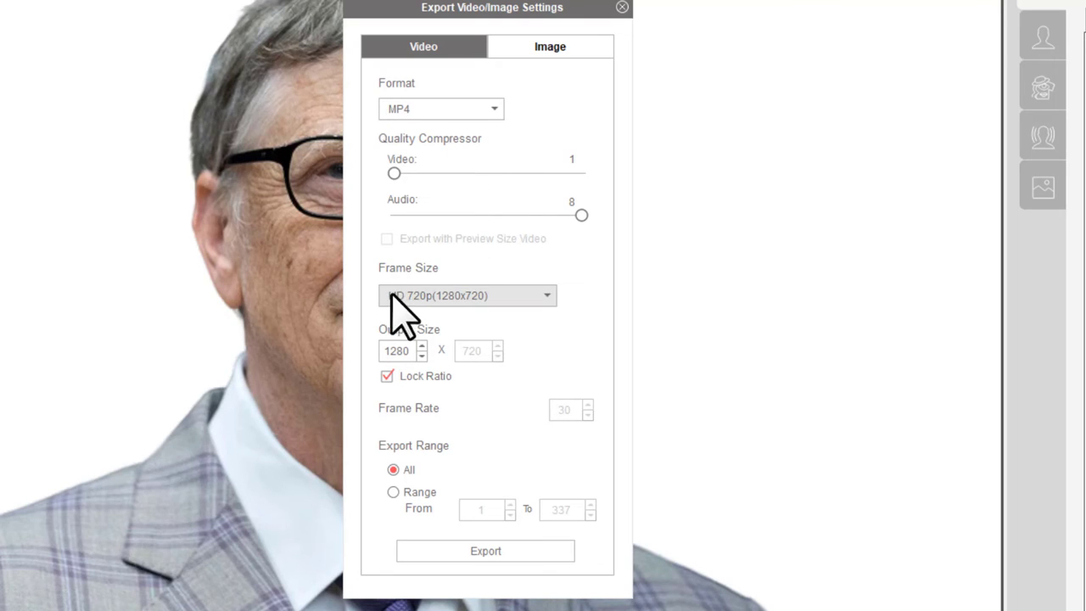
{"action": "left_click", "coordinate": [545, 300]}
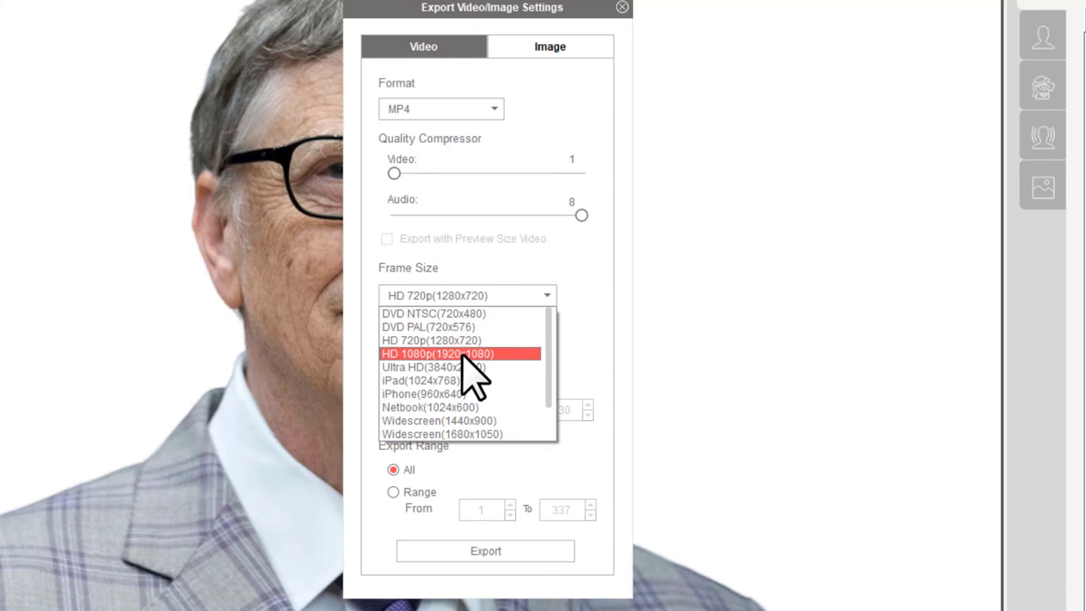
{"action": "left_click", "coordinate": [466, 356]}
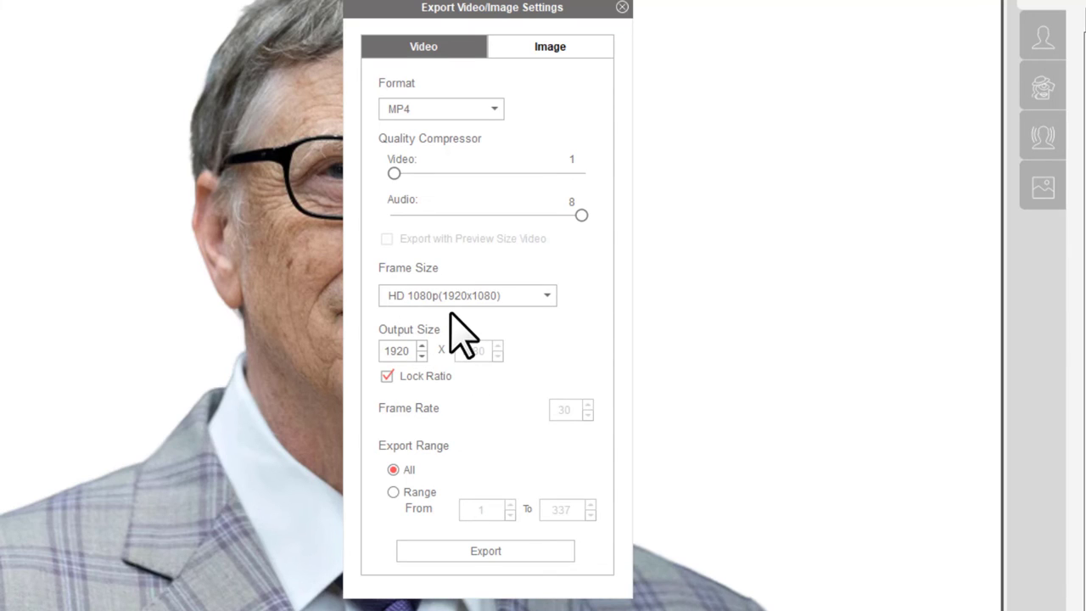
{"action": "left_click", "coordinate": [536, 48]}
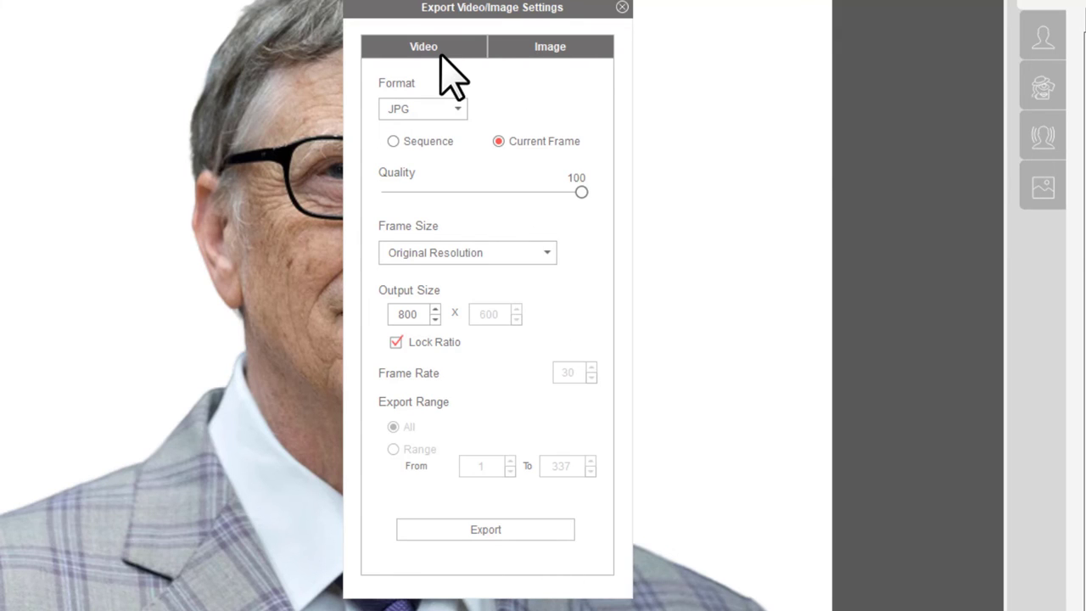
{"action": "left_click", "coordinate": [441, 53]}
{"action": "left_click", "coordinate": [484, 550]}
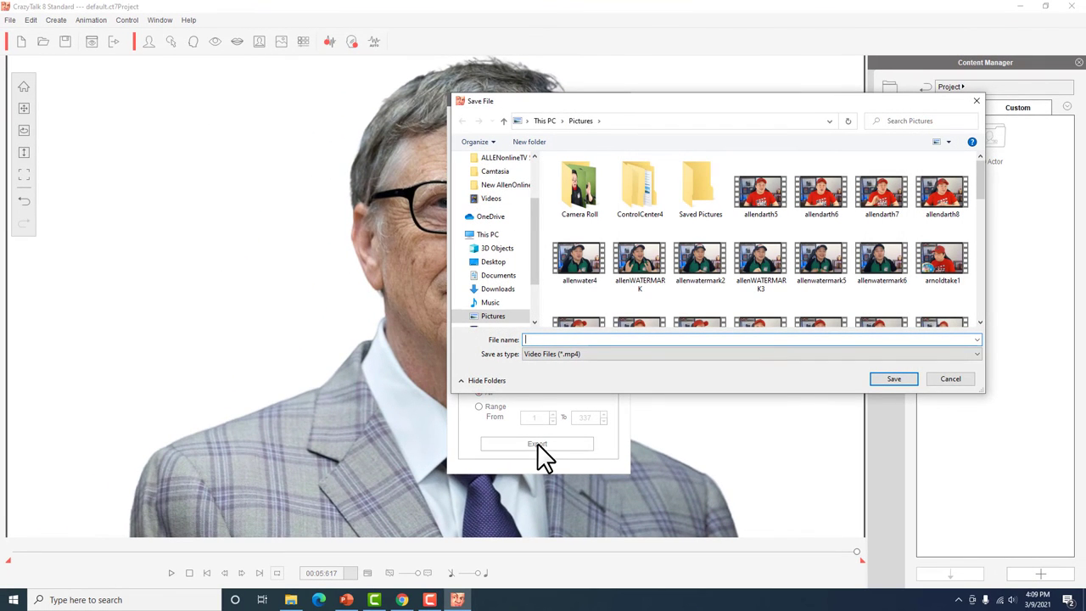
- Save the rendered video as billgatesTALKING in the Pictures folder
{"action": "type", "text": "billga"}
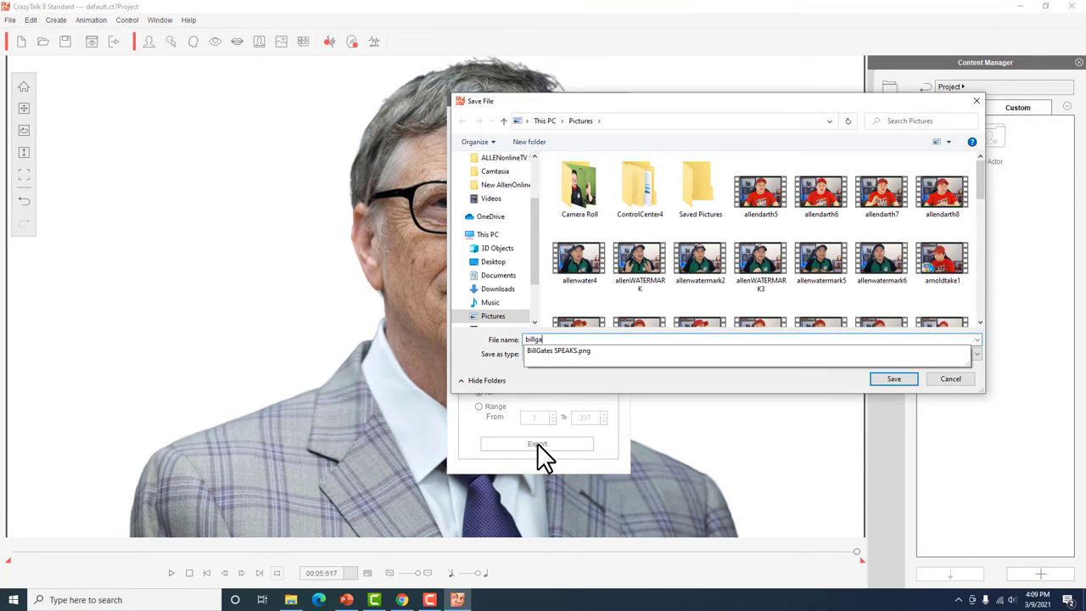
{"action": "type", "text": "tesTALKING"}
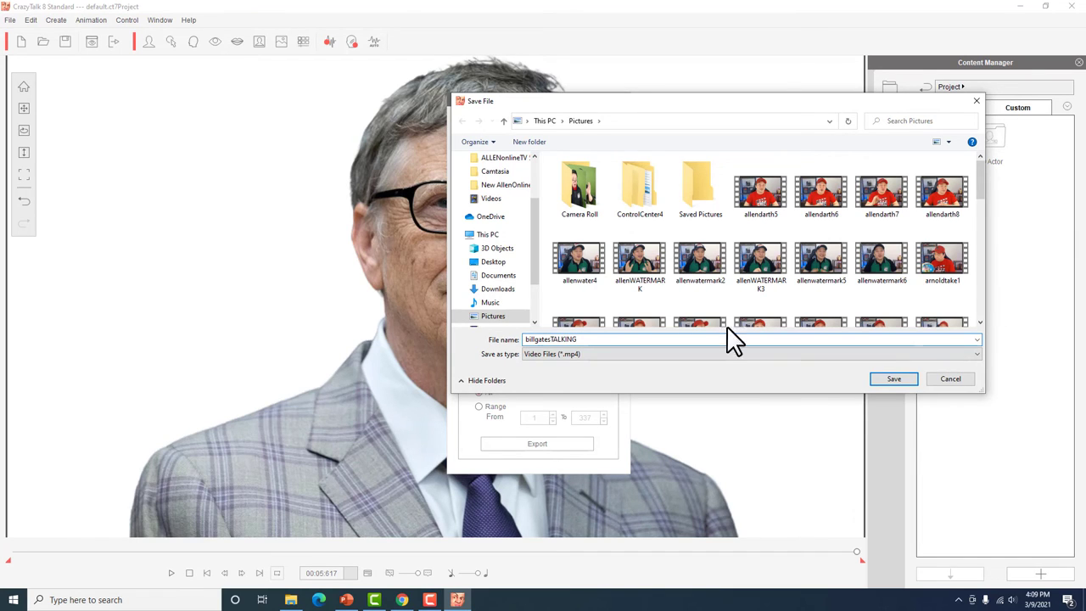
{"action": "left_click", "coordinate": [891, 378]}
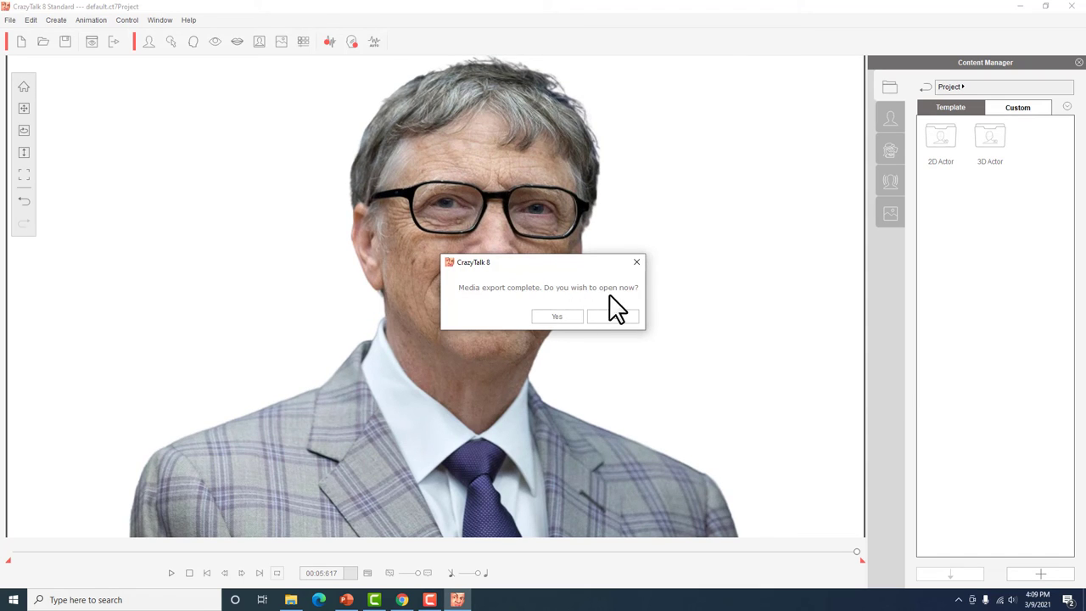
- Confirm the export-complete prompt to play billgatesTALKING in Movies & TV
{"action": "left_click", "coordinate": [559, 316]}
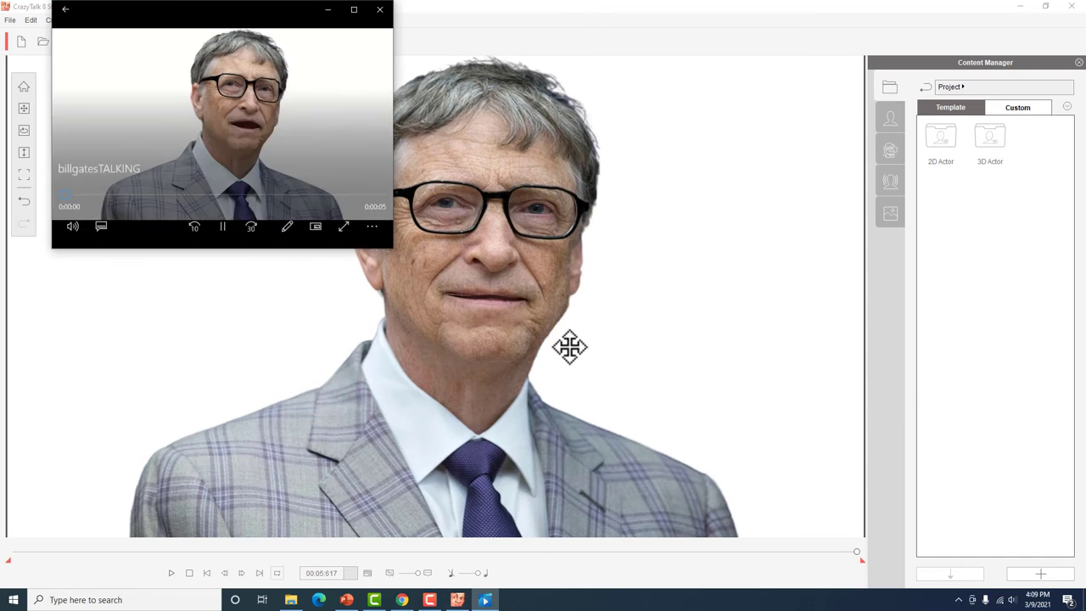